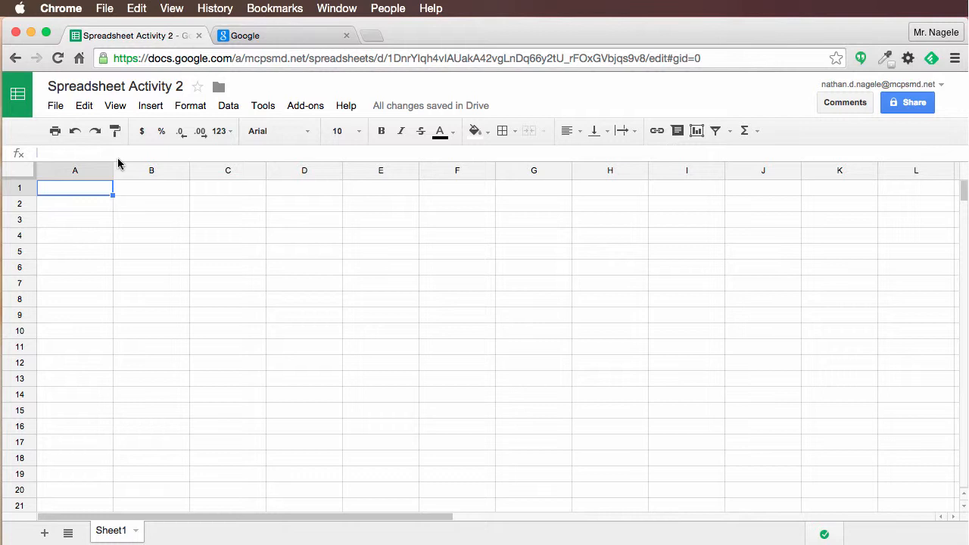
Step: Search Google for "population of the united states by year"
click(250, 36)
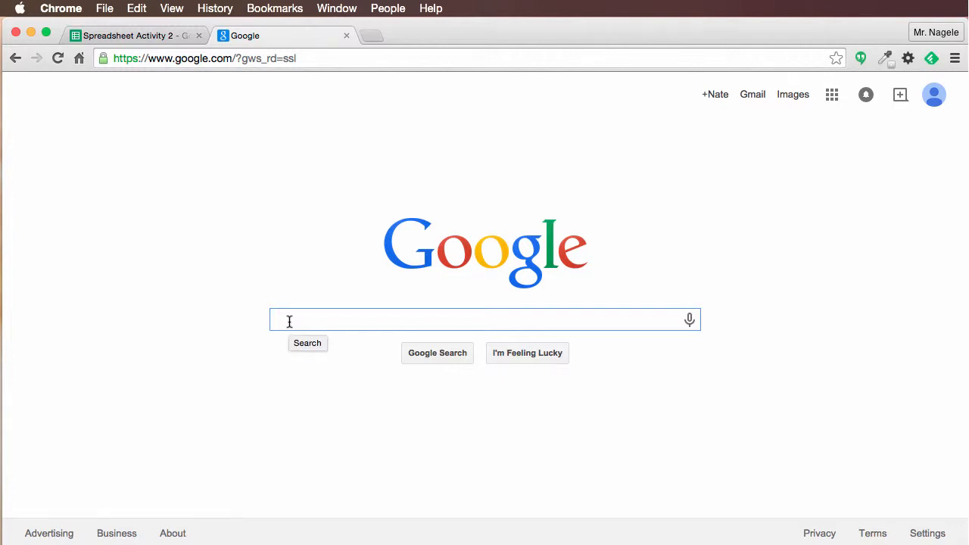
text(population of the u)
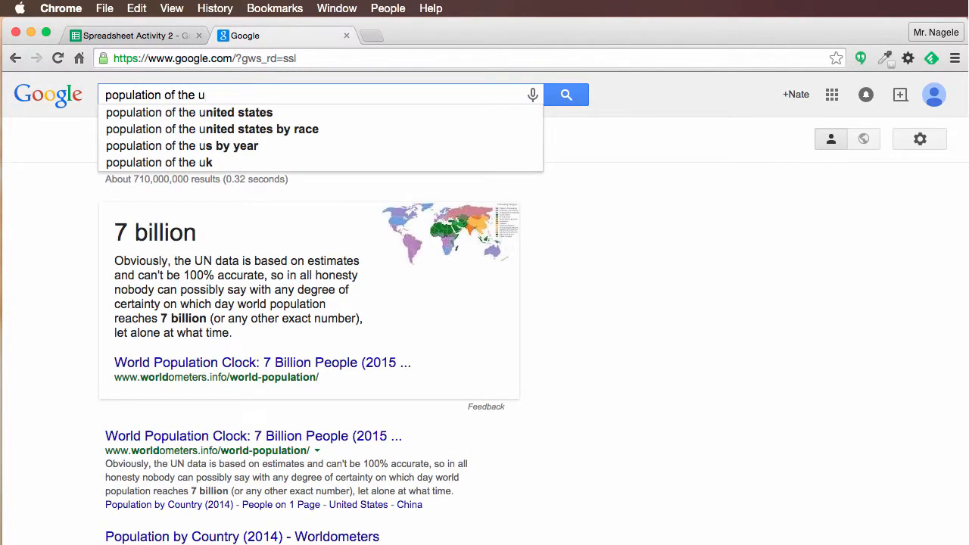
key(Down)
text(by )
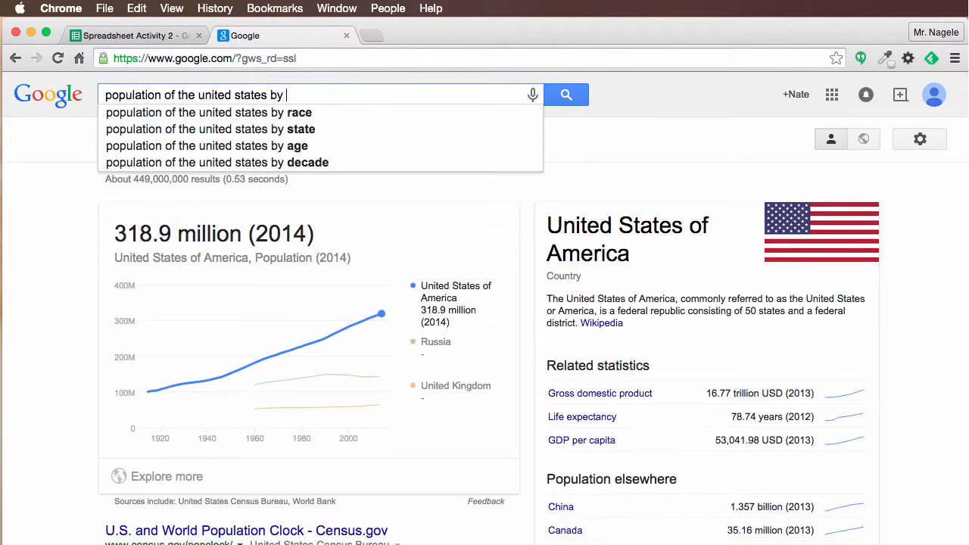
text(year)
key(Return)
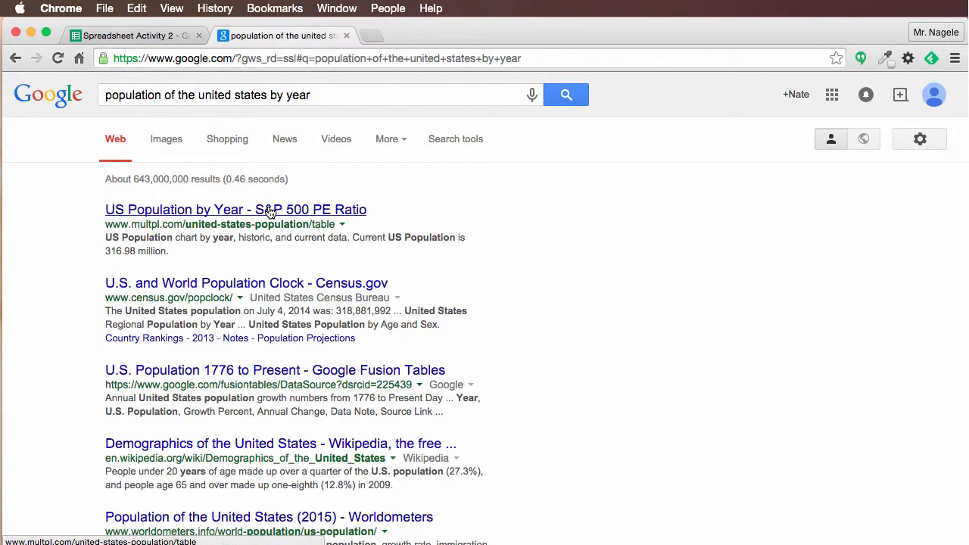
Step: Examine the Census.gov U.S. and World Population Clock page for yearly population data, and return to the search results
click(168, 290)
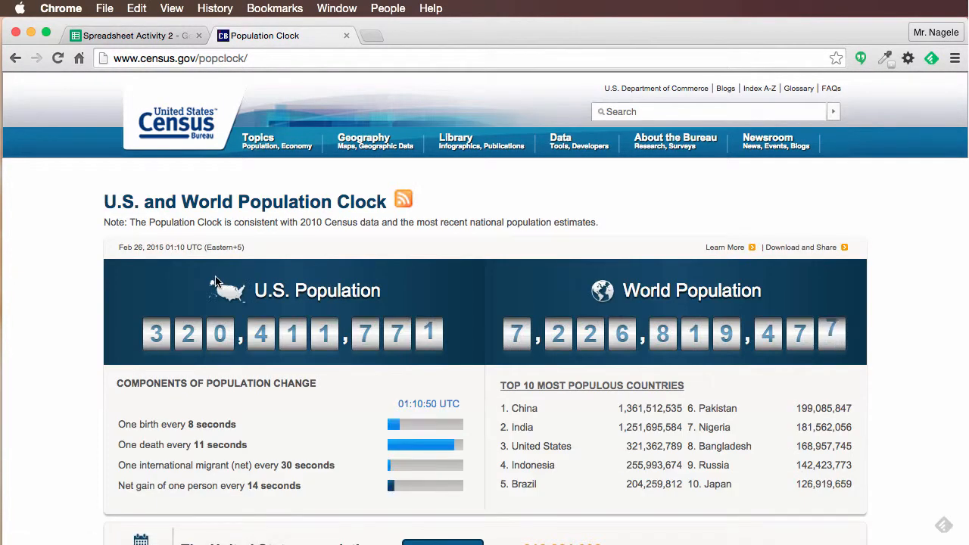
scroll(220, 282, down, 5)
scroll(214, 280, down, 3)
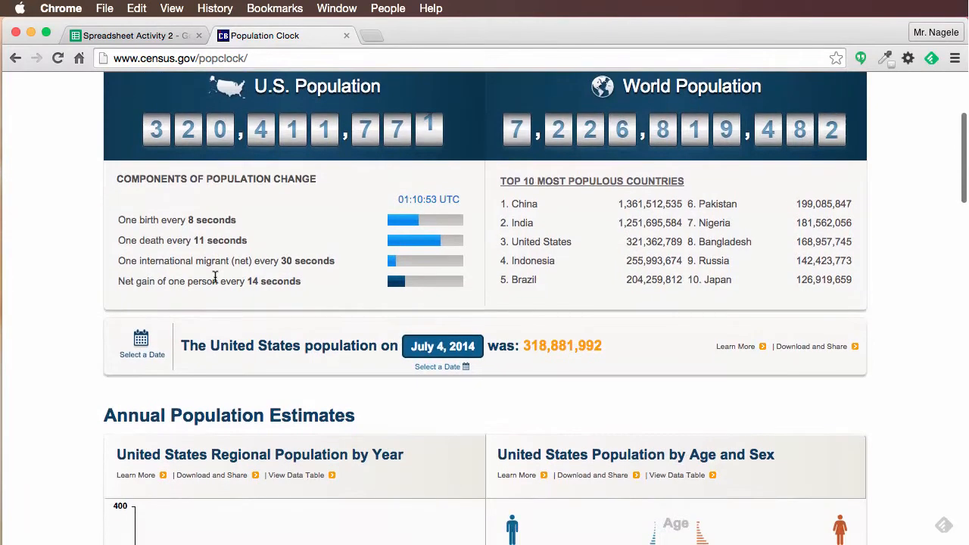
scroll(215, 281, down, 6)
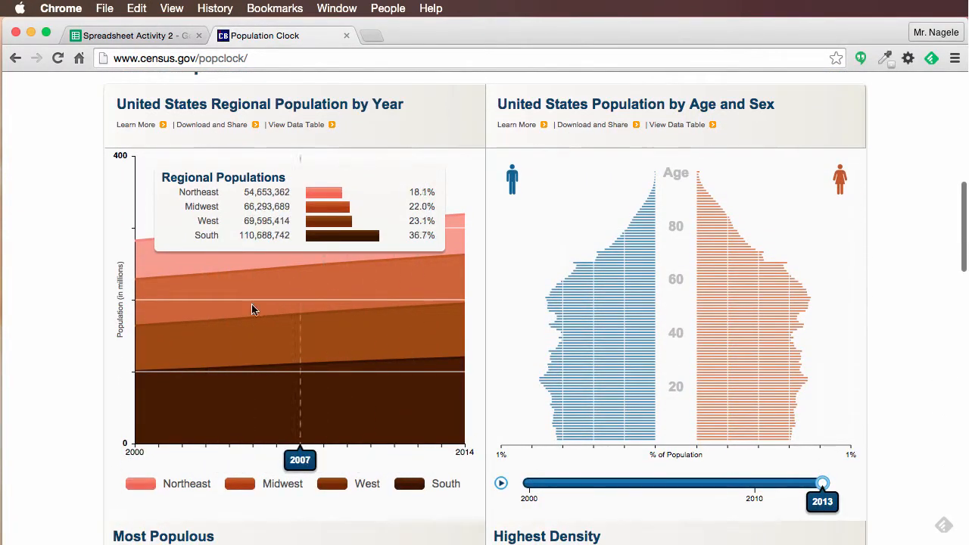
scroll(189, 305, down, 10)
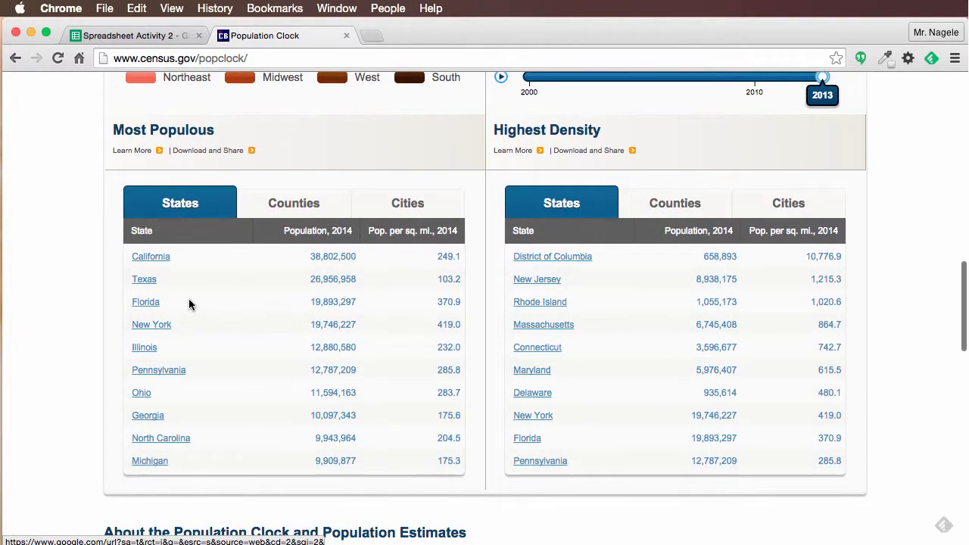
scroll(184, 304, down, 8)
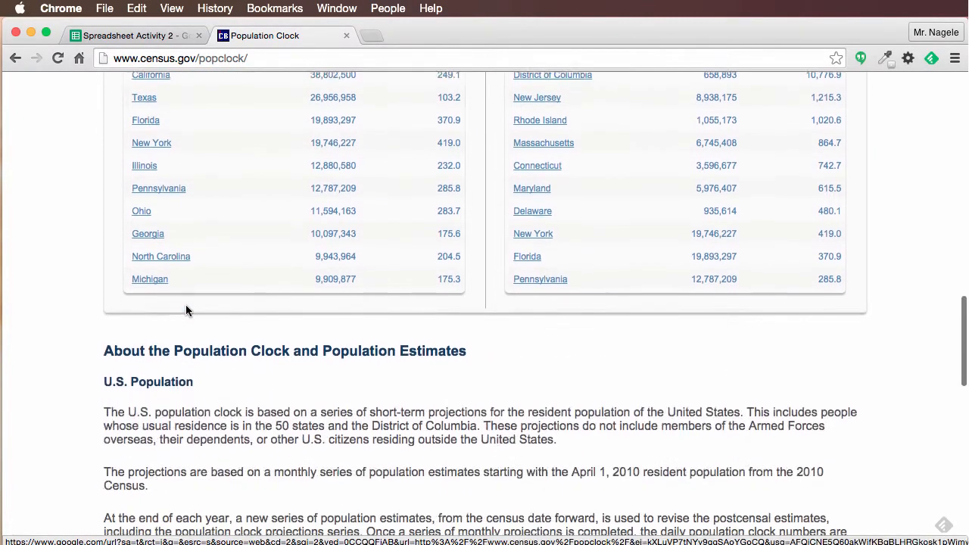
scroll(205, 259, up, 20)
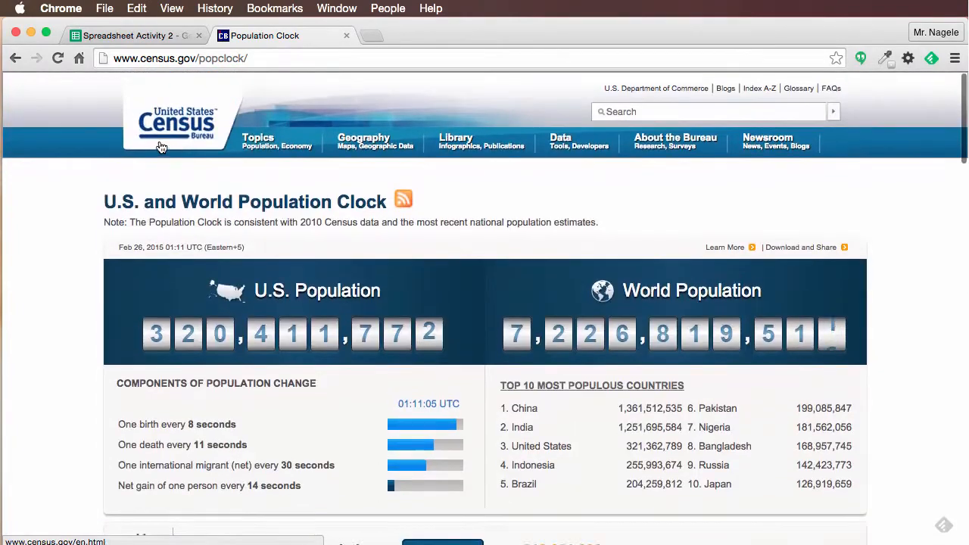
click(15, 58)
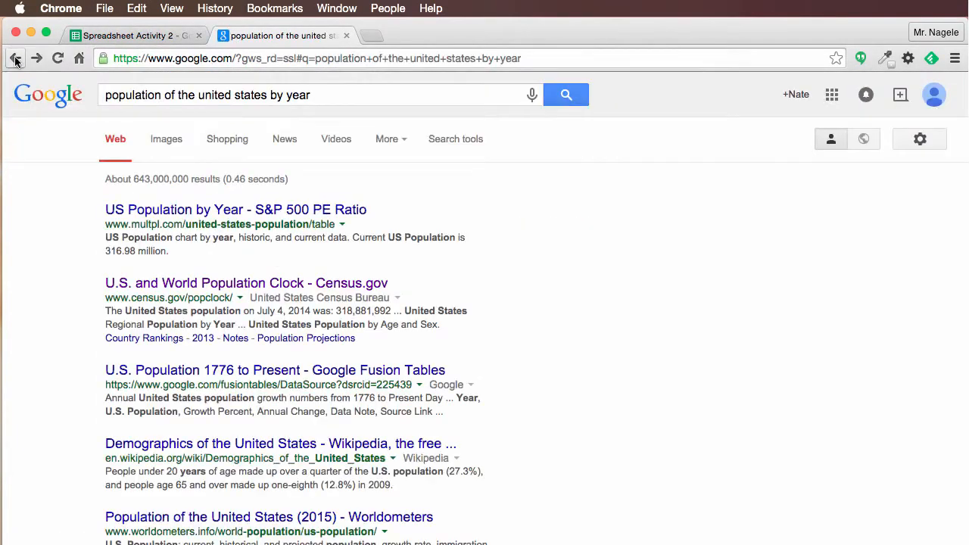
Step: Open the multpl.com US Population by Year result and examine its table of dates and population figures
click(225, 220)
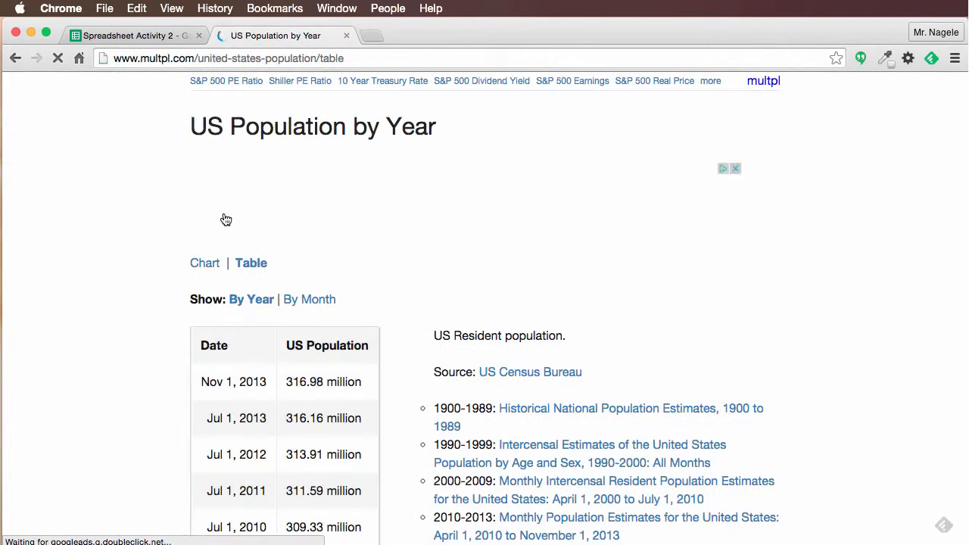
scroll(226, 219, down, 4)
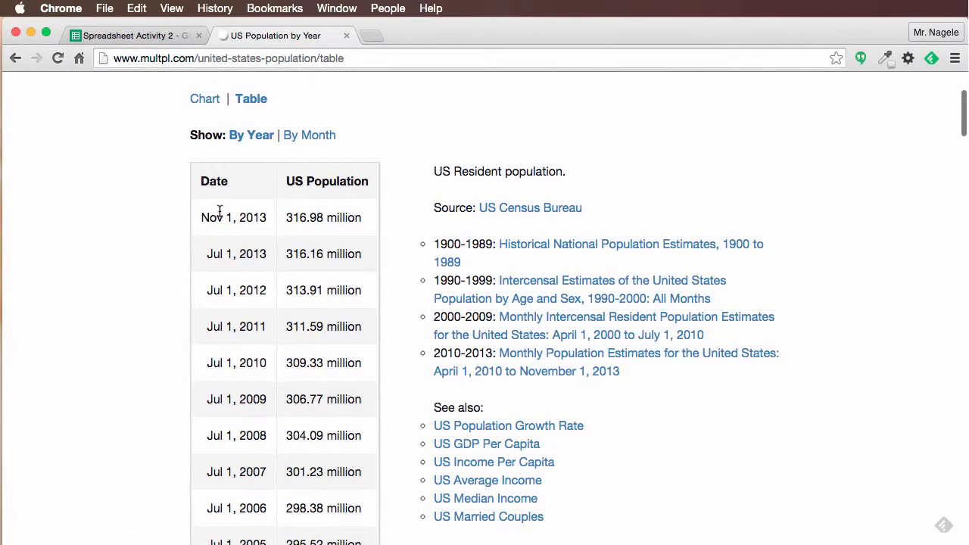
scroll(221, 216, down, 3)
scroll(220, 210, up, 1)
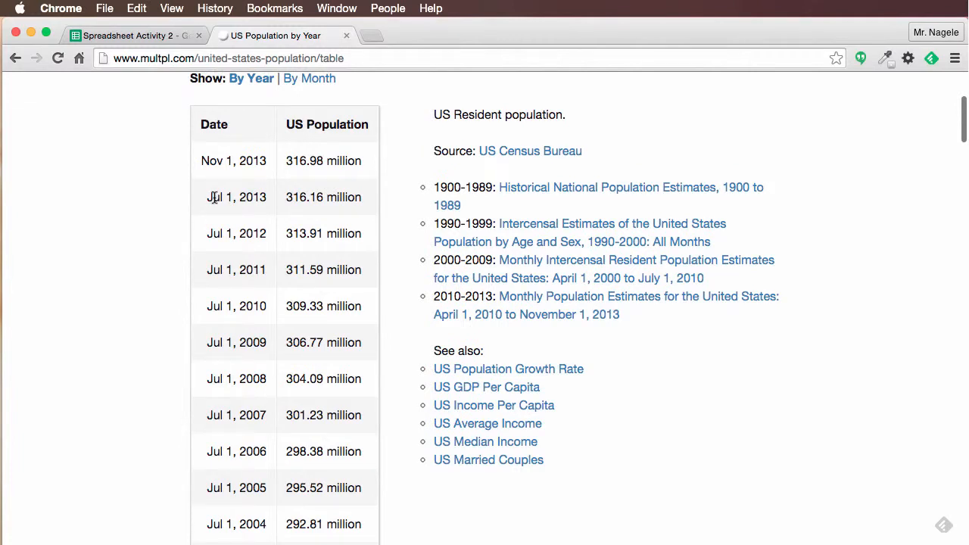
drag(212, 196, 316, 201)
click(290, 210)
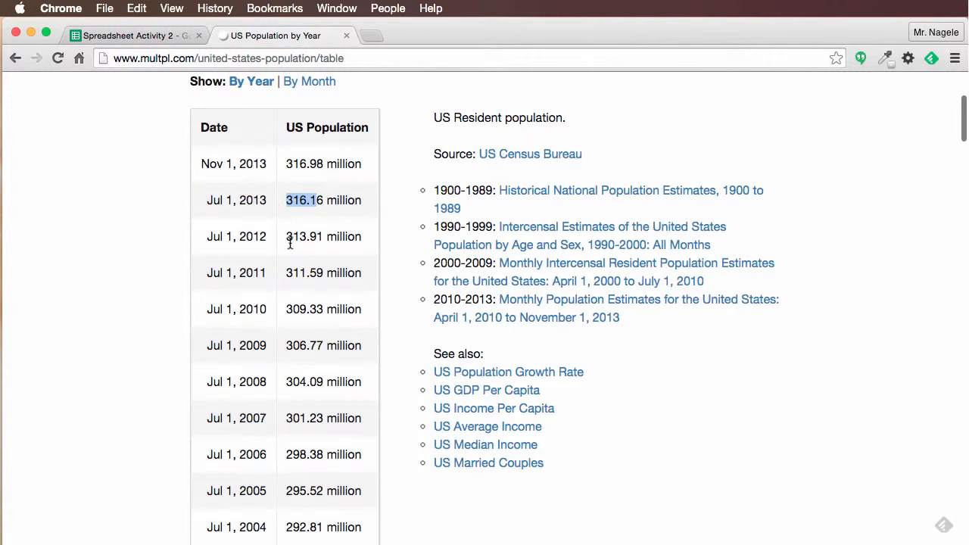
scroll(307, 288, down, 4)
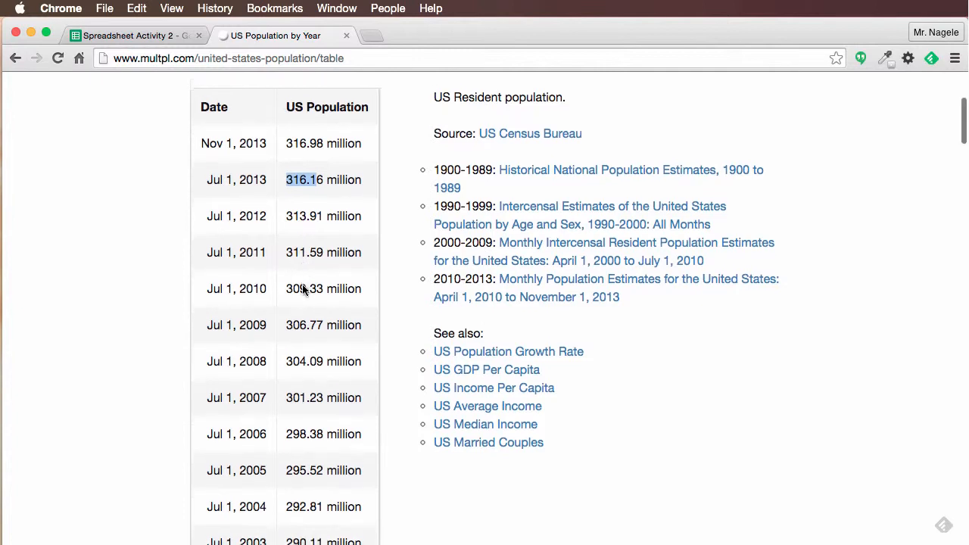
scroll(307, 295, up, 4)
scroll(307, 292, up, 2)
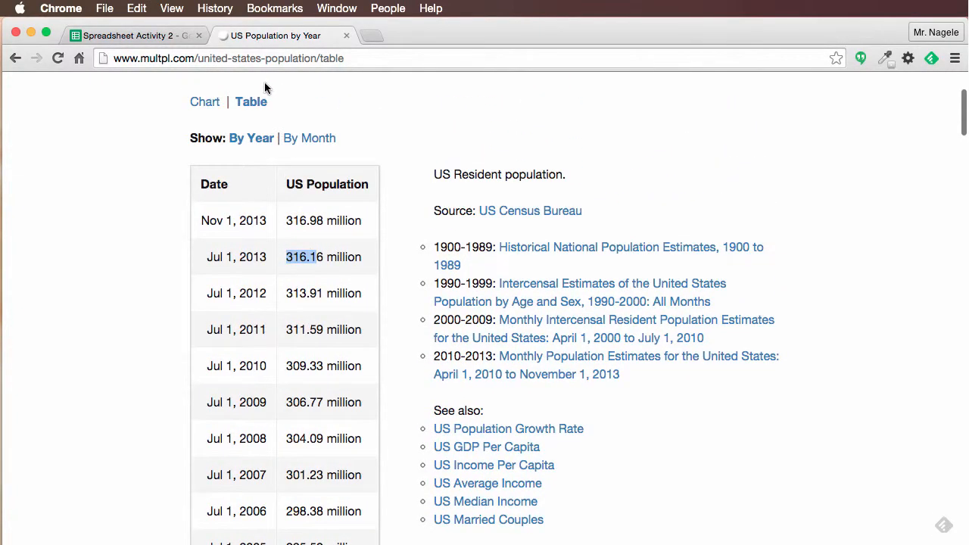
Step: In the Spreadsheet Activity 2 sheet, enter the headers Year in A1 and Population in B1
click(151, 36)
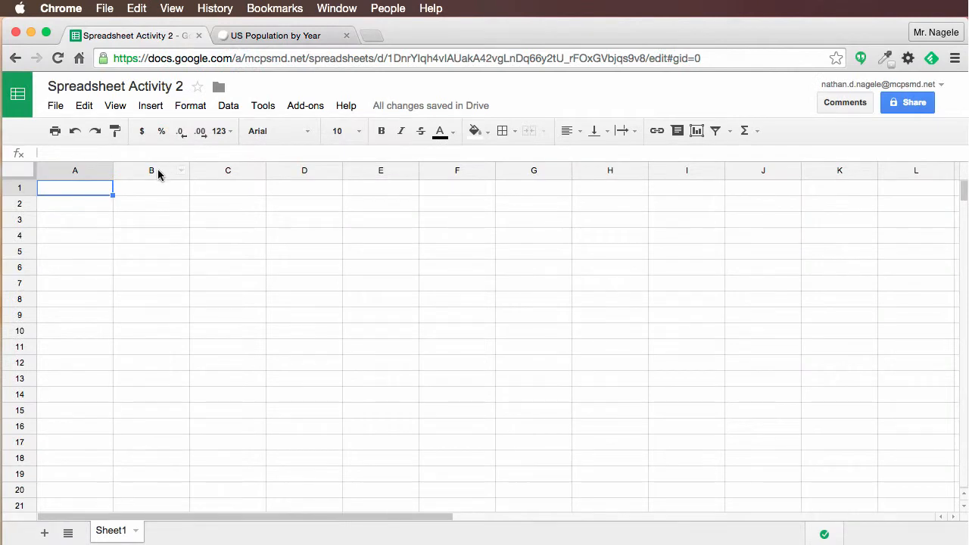
text(Year)
key(Tab)
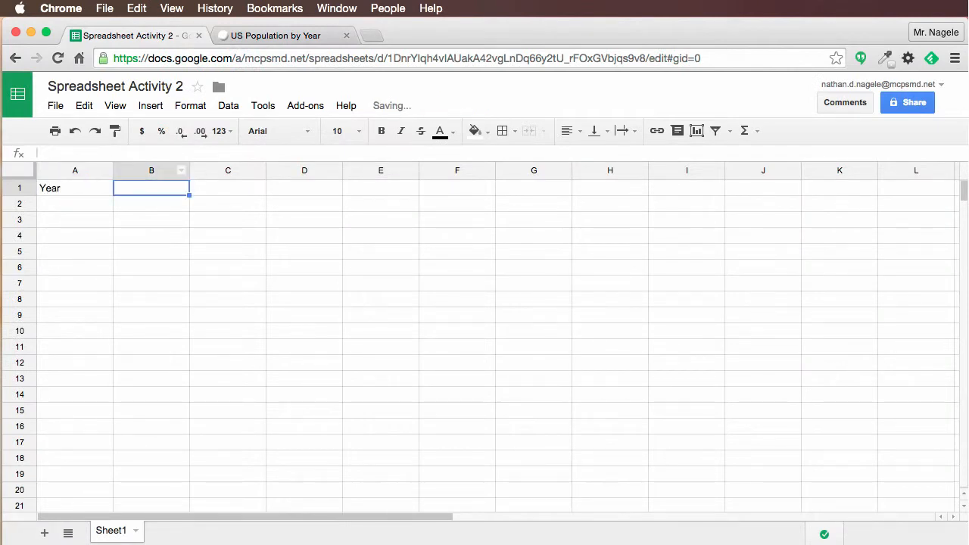
text(Population)
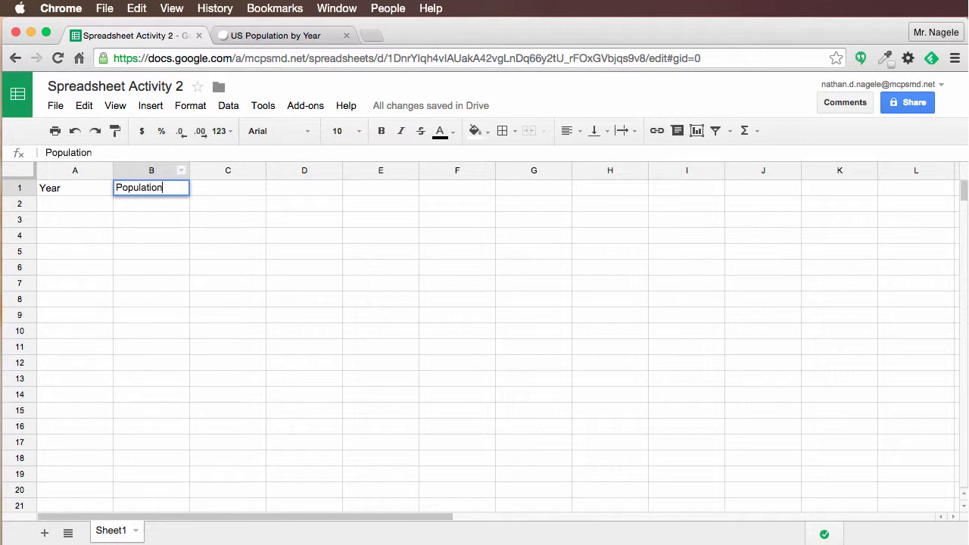
key(Return)
key(Left)
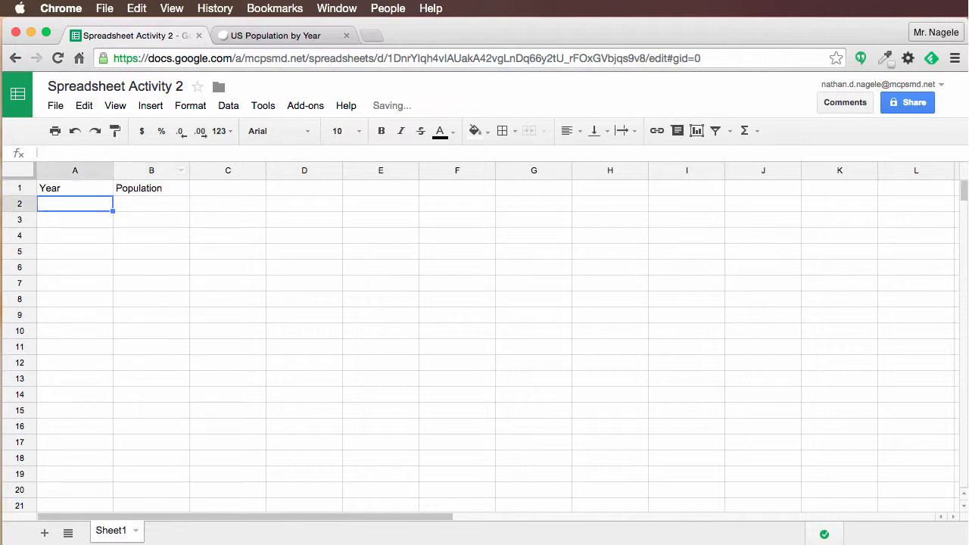
Step: Check the US population table for a starting year and enter 2000 in cell A2 of the spreadsheet
click(294, 37)
scroll(287, 353, down, 5)
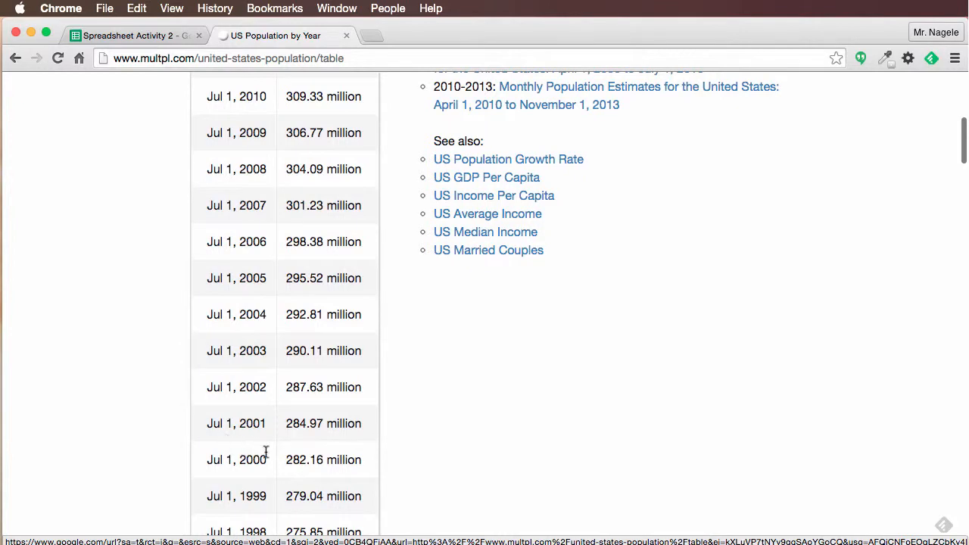
click(123, 36)
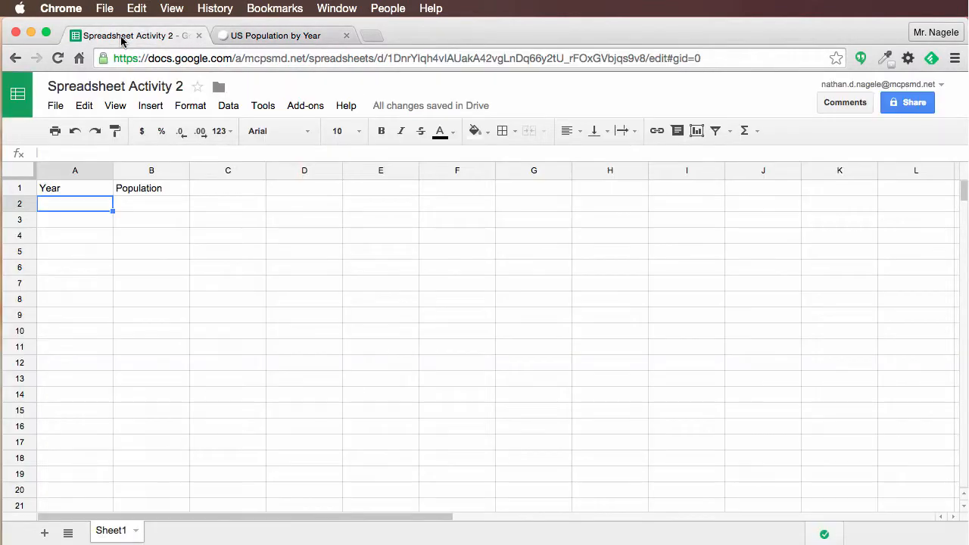
text(2000)
key(Return)
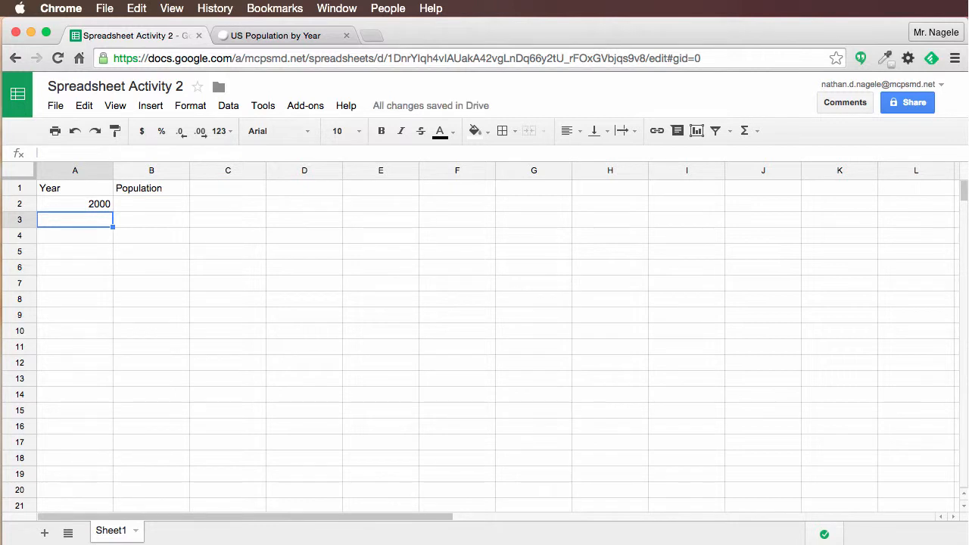
Step: Enter the formula =A2+1 in A3 and fill it down through A15 to list the years up to 2013
text(=)
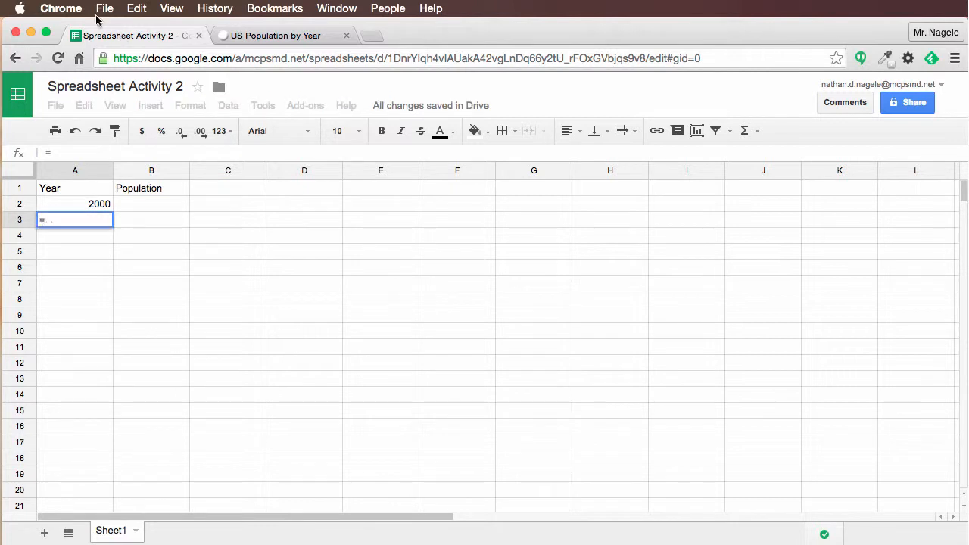
click(96, 207)
text(+1)
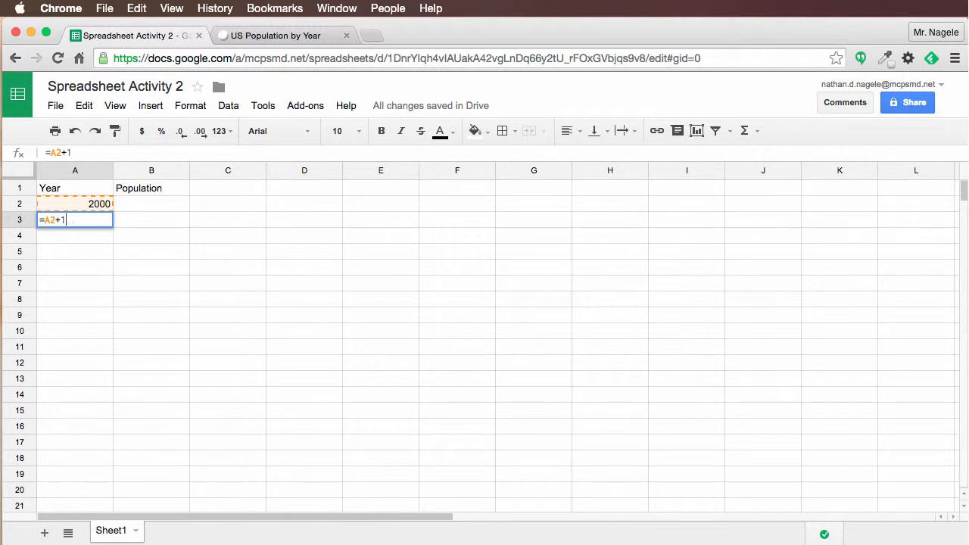
key(Return)
click(97, 219)
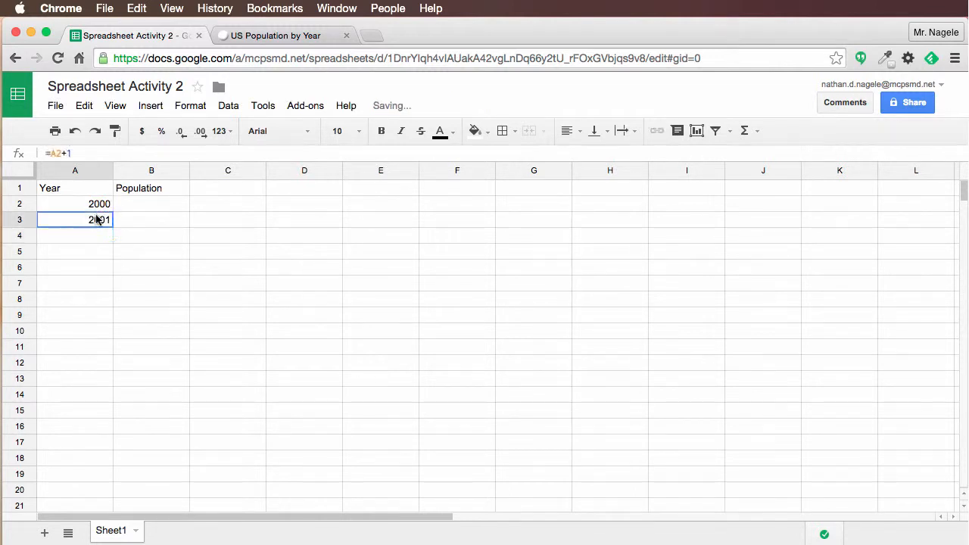
drag(114, 238, 109, 412)
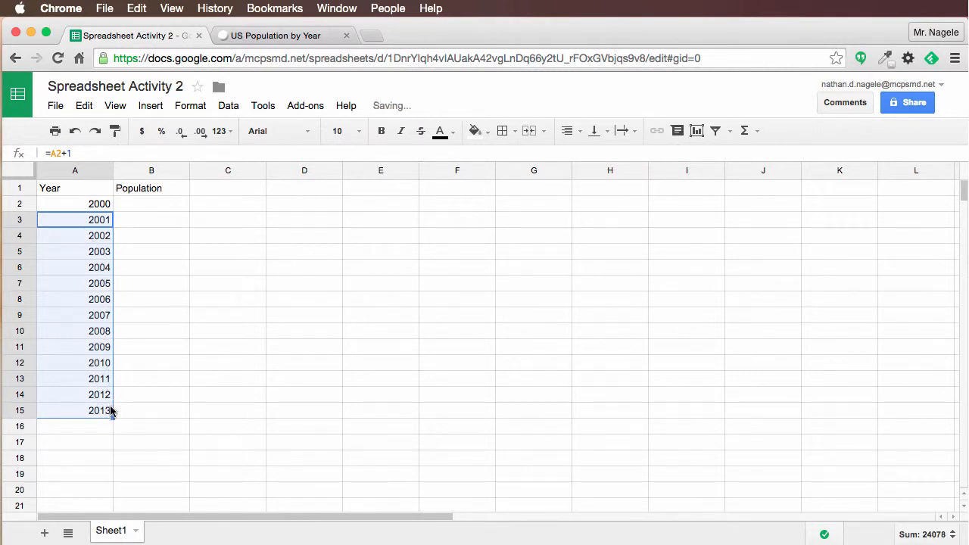
click(147, 267)
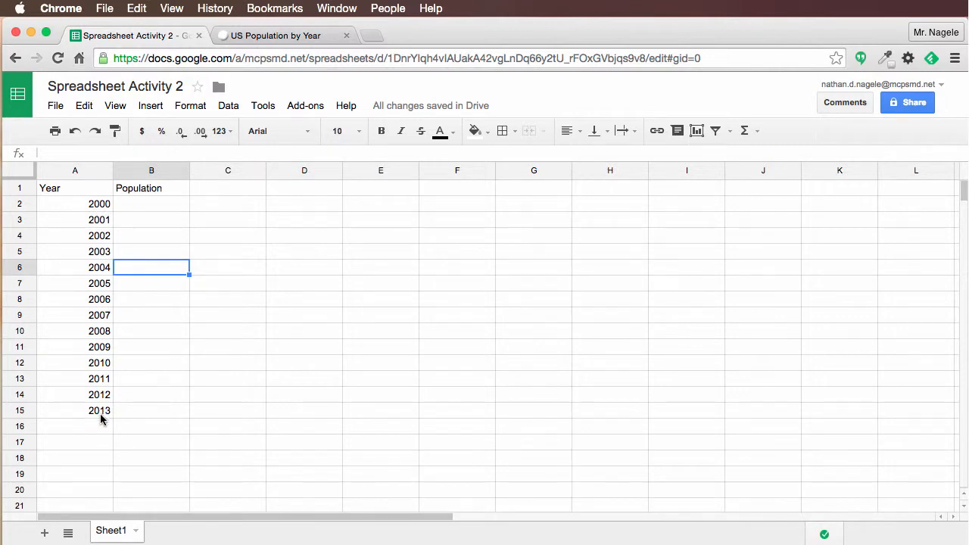
Step: Look up the population for 2000 in the web table and enter it in B2 as 282
click(155, 203)
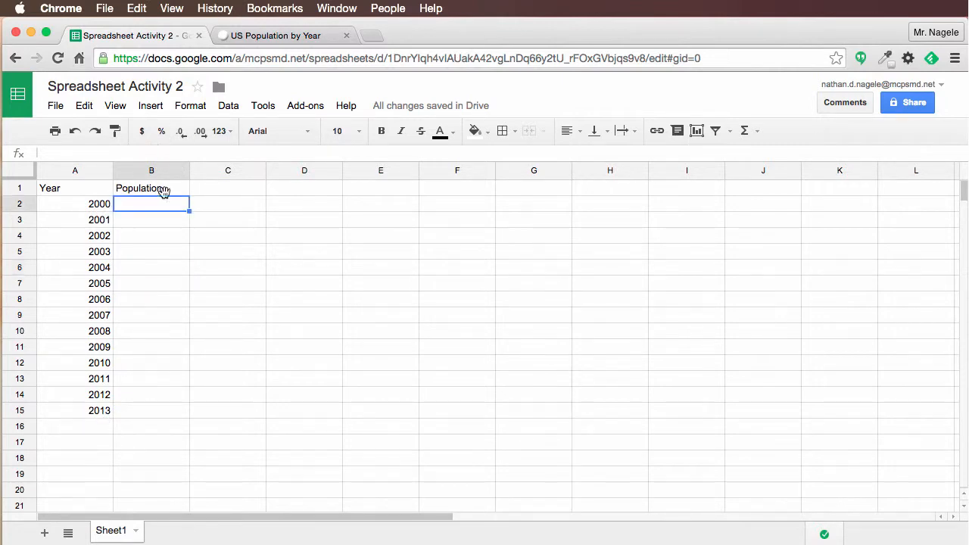
click(255, 38)
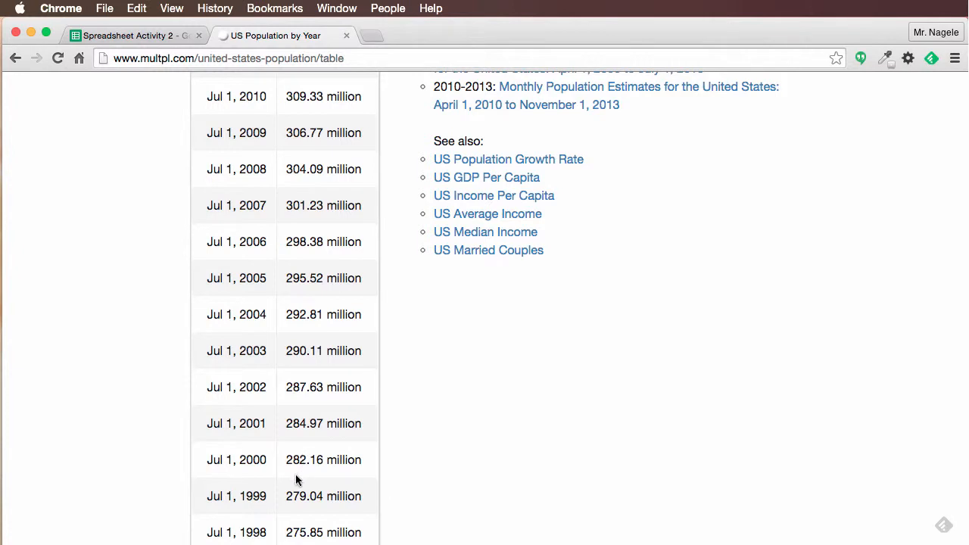
click(178, 35)
text(282)
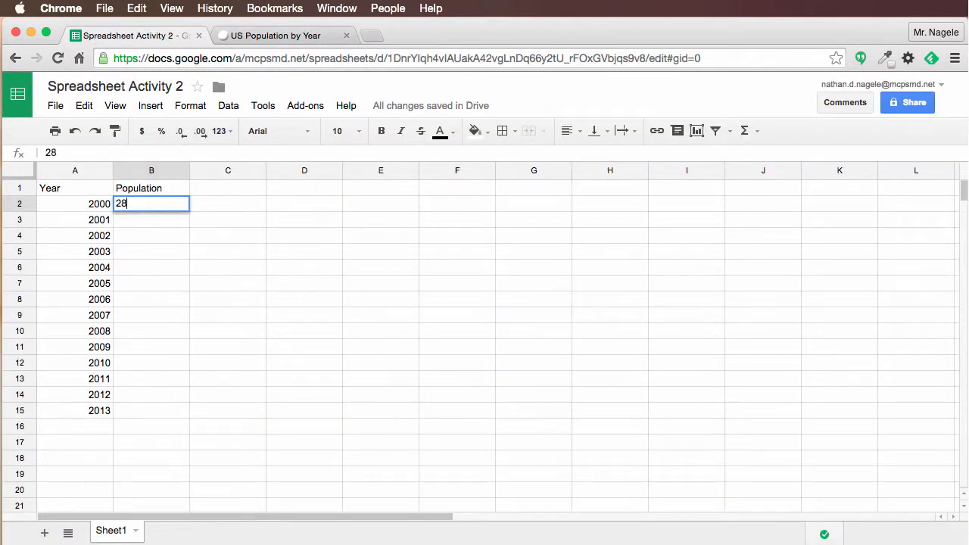
key(Return)
Step: Look up the population for 2001 in the web table and enter it rounded in B3 as 285
click(248, 39)
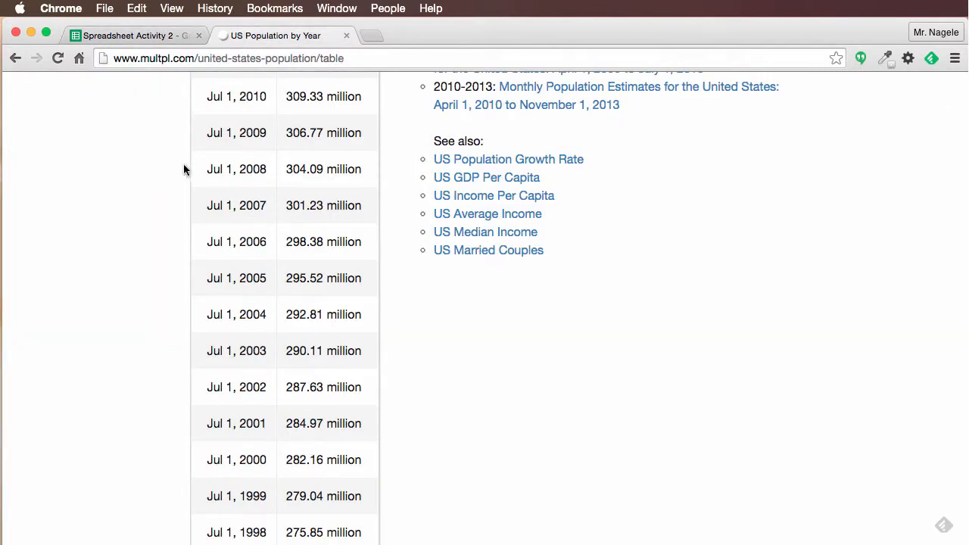
click(129, 37)
text(285)
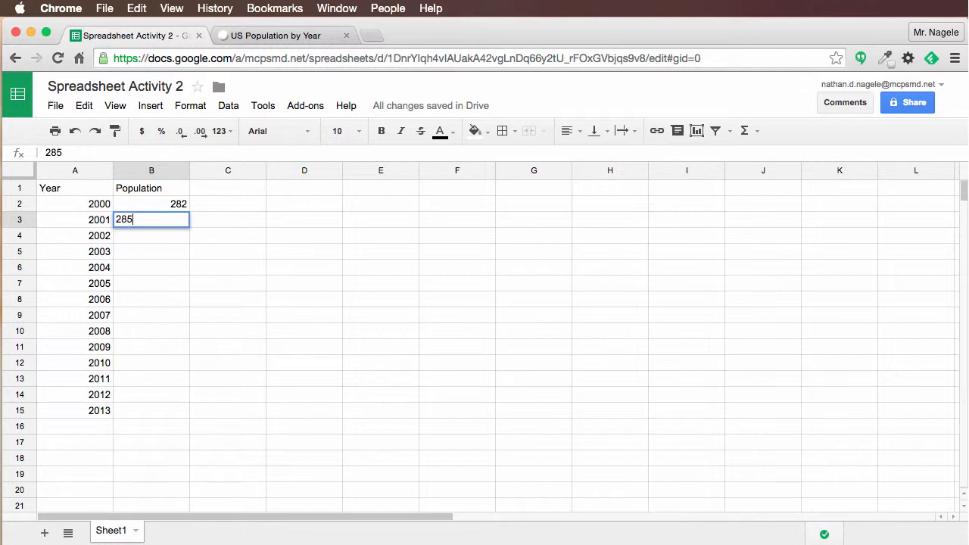
key(Return)
Step: Copy the July 2002 to July 2013 rows from the web population table and paste them into the spreadsheet starting at E3
click(262, 39)
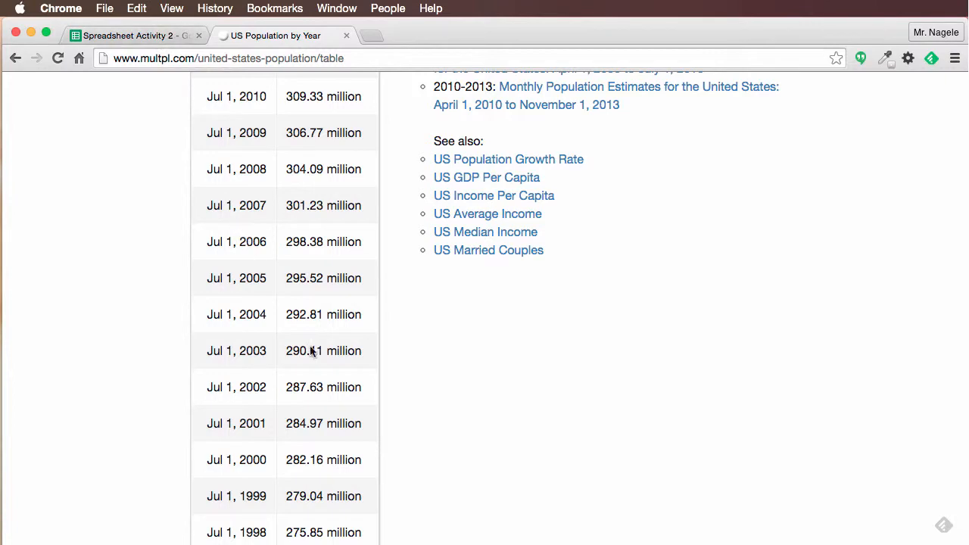
drag(366, 397, 212, 301)
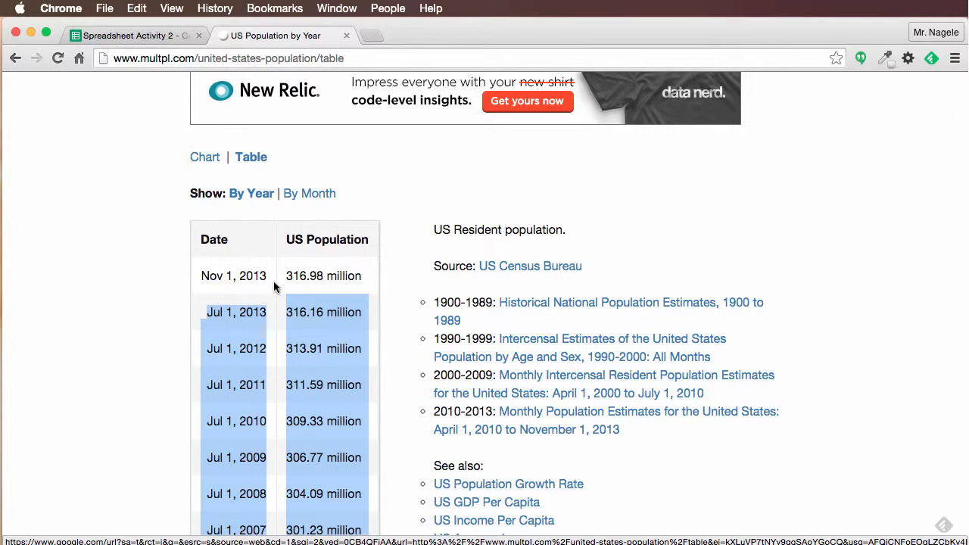
click(182, 35)
click(409, 220)
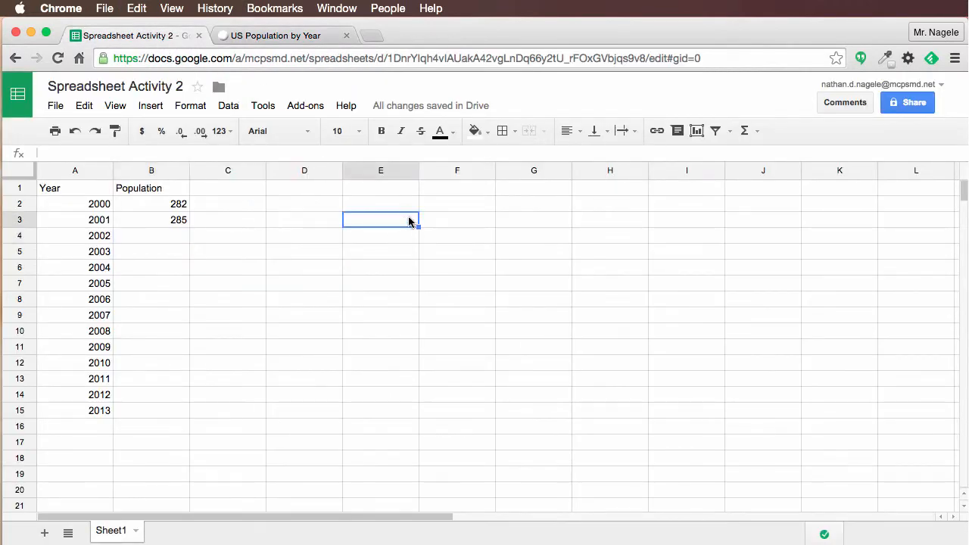
text(7/1/2013	316.16 million 7/1/2012	313.91 million 7/1/2011	311.59 million 7/1/2010	309.33 million 7/1/2009	306.77 million 7/1/2008	304.09 million 7/1/2007	301.23 million 7/1/2006	298.38 million 7/1/2005	295.52 million 7/1/2004	292.81 million 7/1/2003	290.11 million 7/1/2002	287.63 million)
click(369, 265)
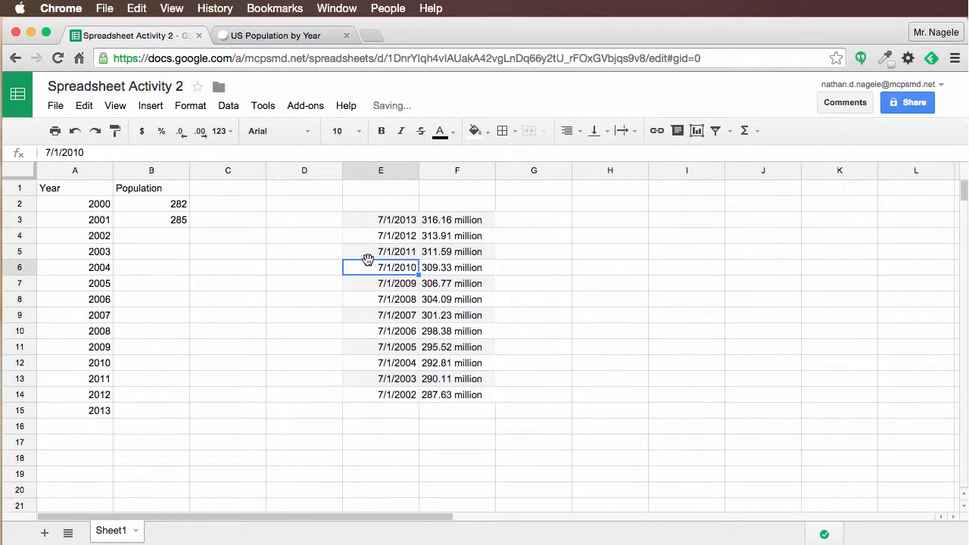
Step: Enter the rounded populations for 2002 to 2005 in B4:B7 as 288, 290, 293 and 296
click(180, 235)
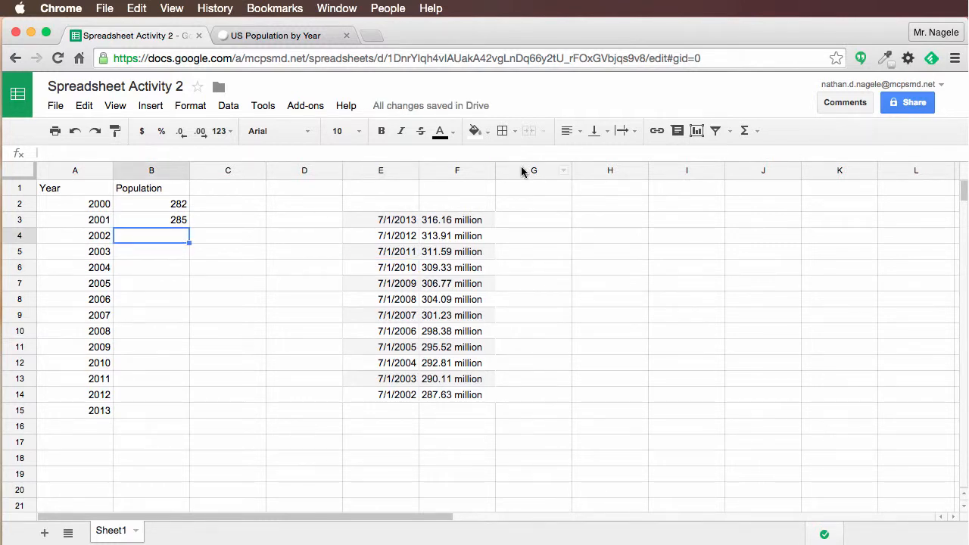
text(28)
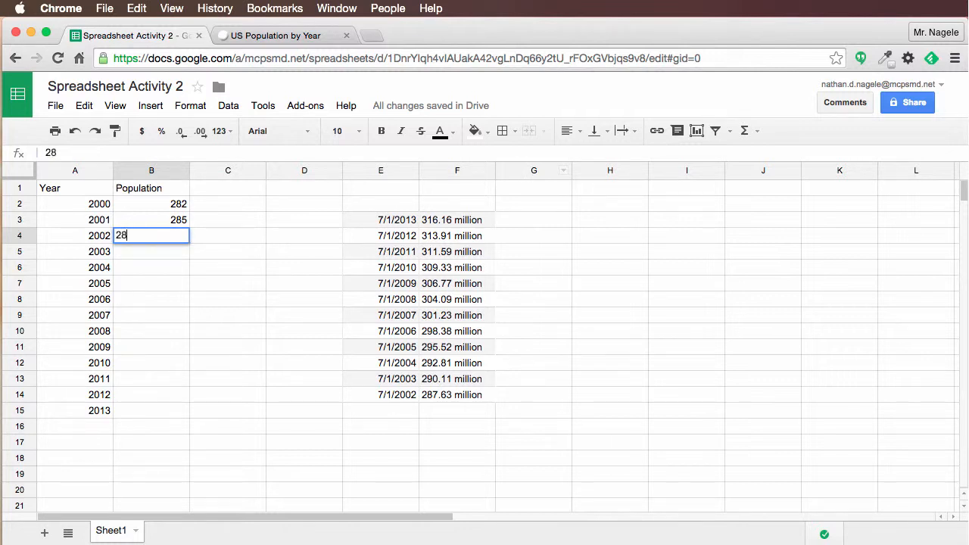
text(8)
key(Return)
text(290)
key(Return)
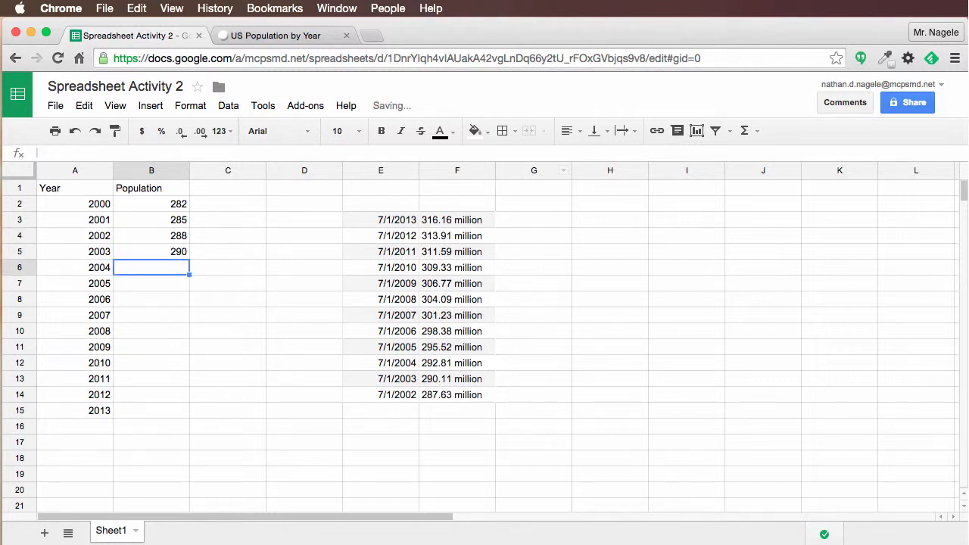
text(293)
key(Return)
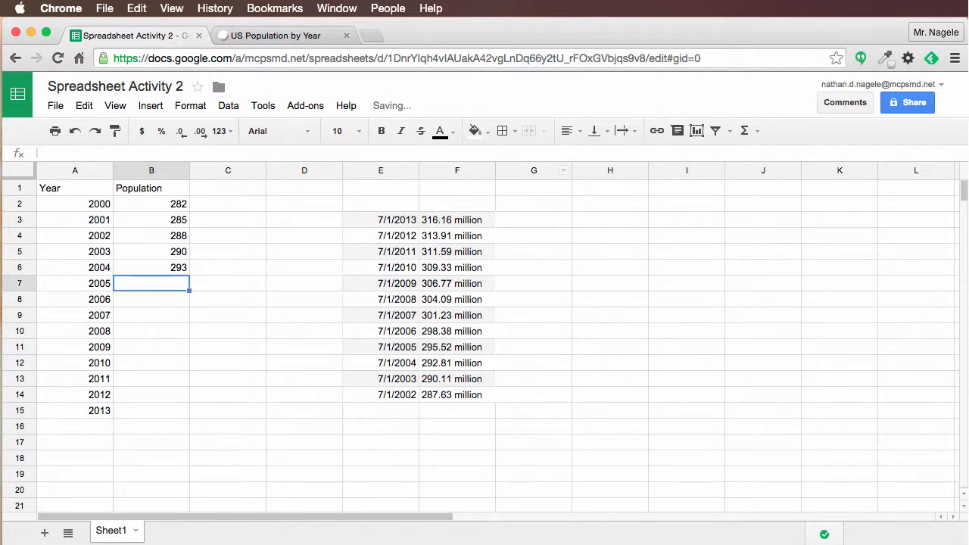
text(296)
key(Return)
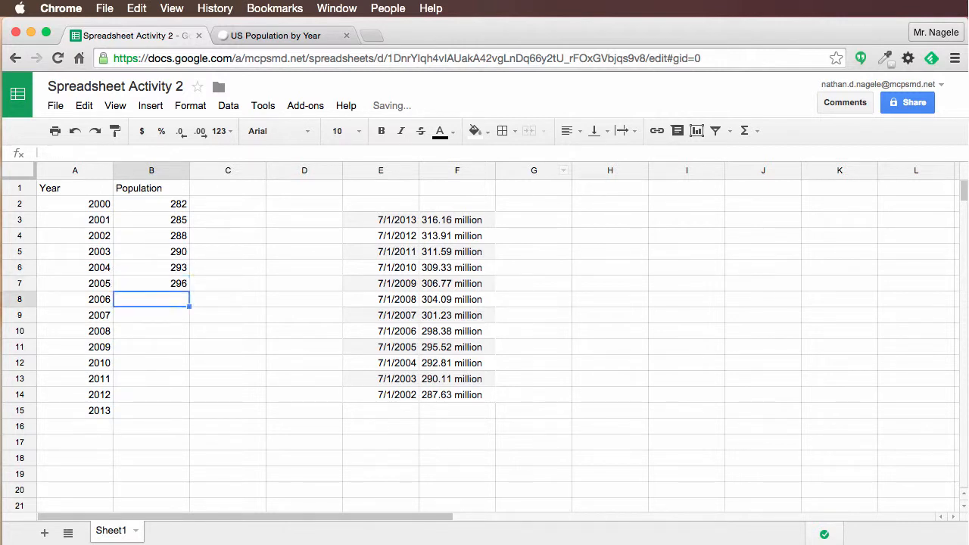
Step: Enter the rounded populations for 2006 to 2010 in B8:B12 as 298, 301, 304, 307 and 309
text(298)
key(Return)
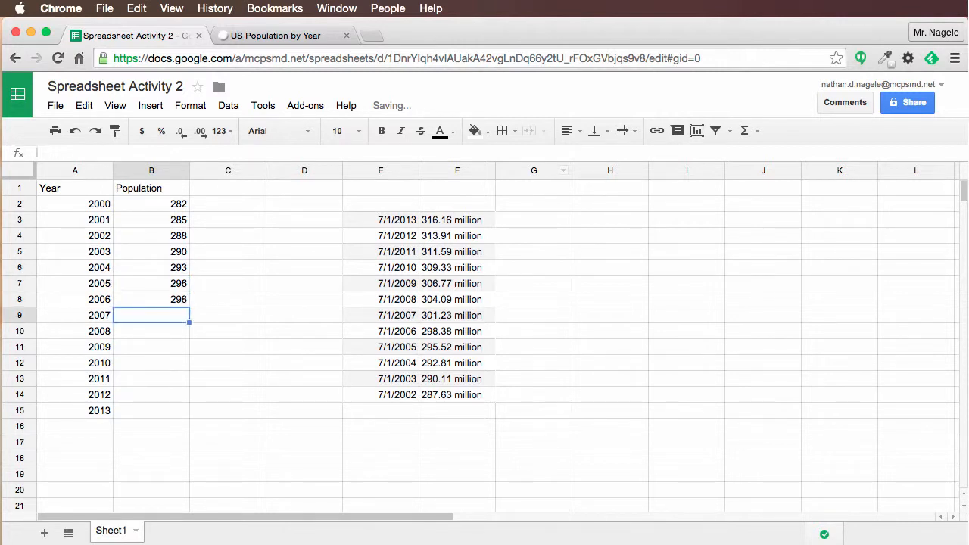
text(301)
key(Return)
text(304)
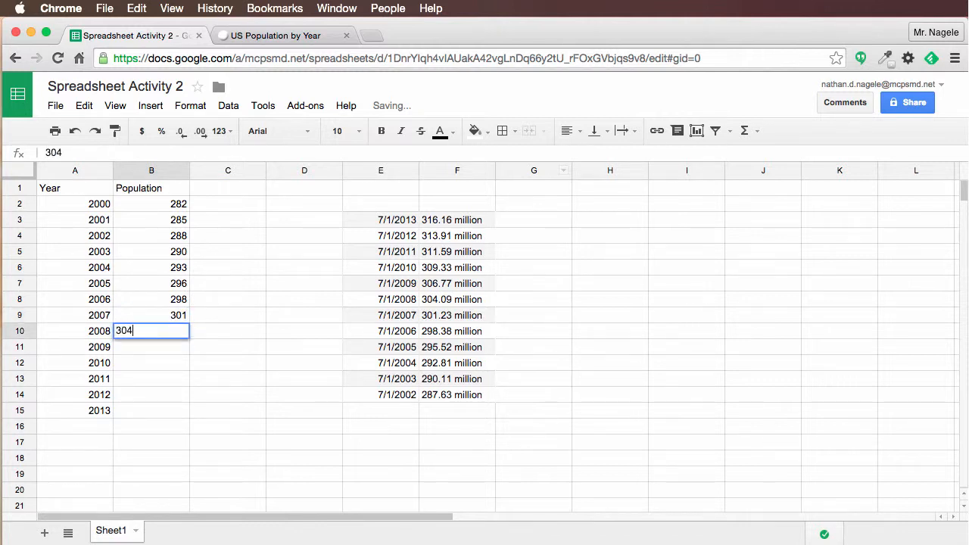
key(Return)
text(307)
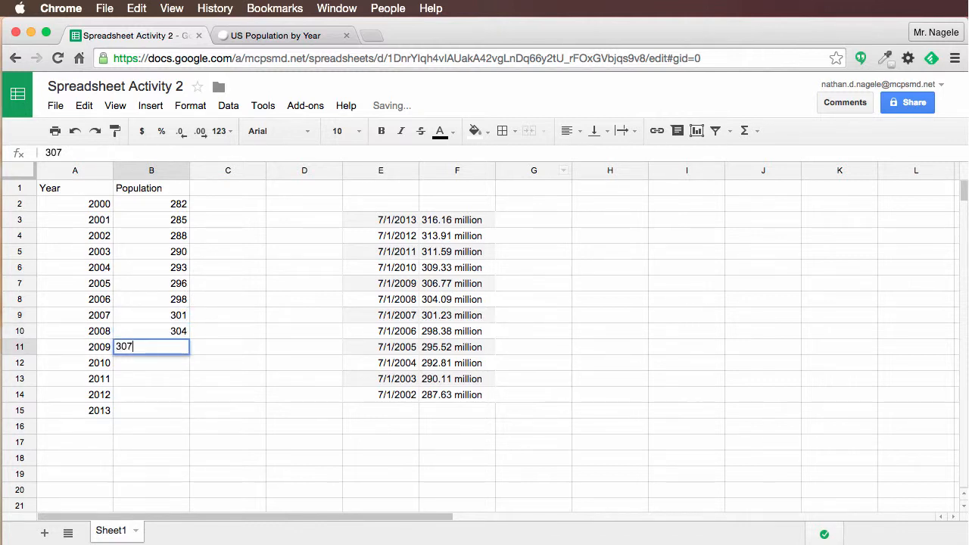
key(Return)
text(309)
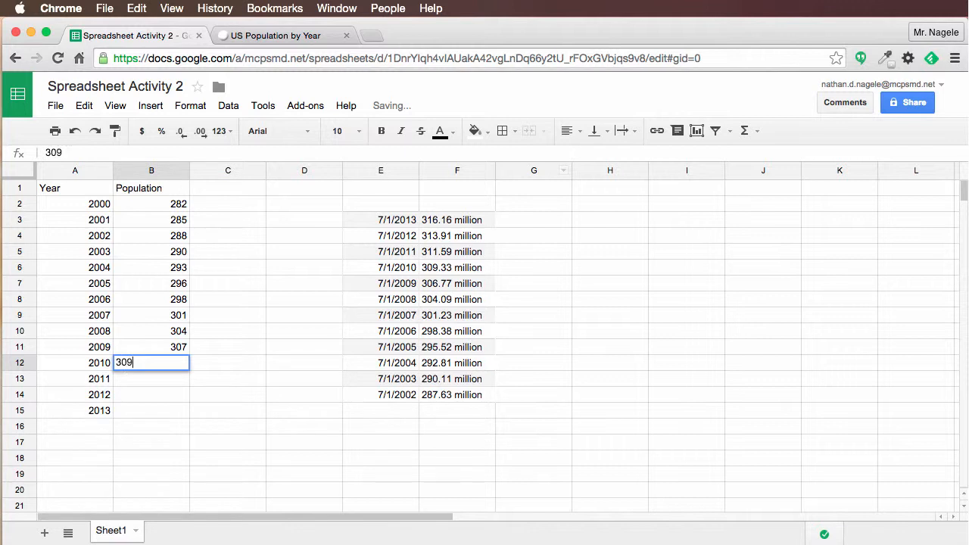
key(Return)
Step: Enter the rounded populations for 2011 to 2013 in B13:B15 as 312, 314 and 316
text(31)
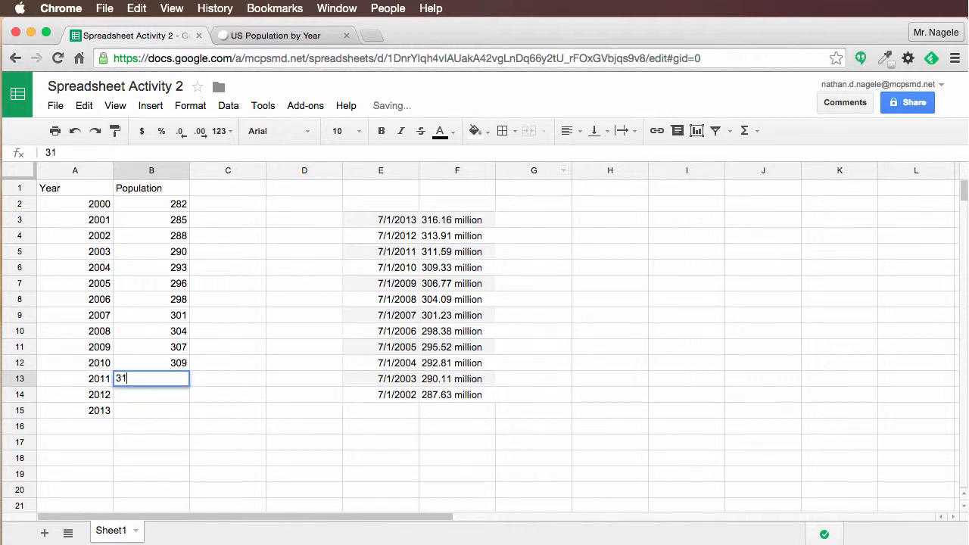
text(2)
key(Return)
text(31)
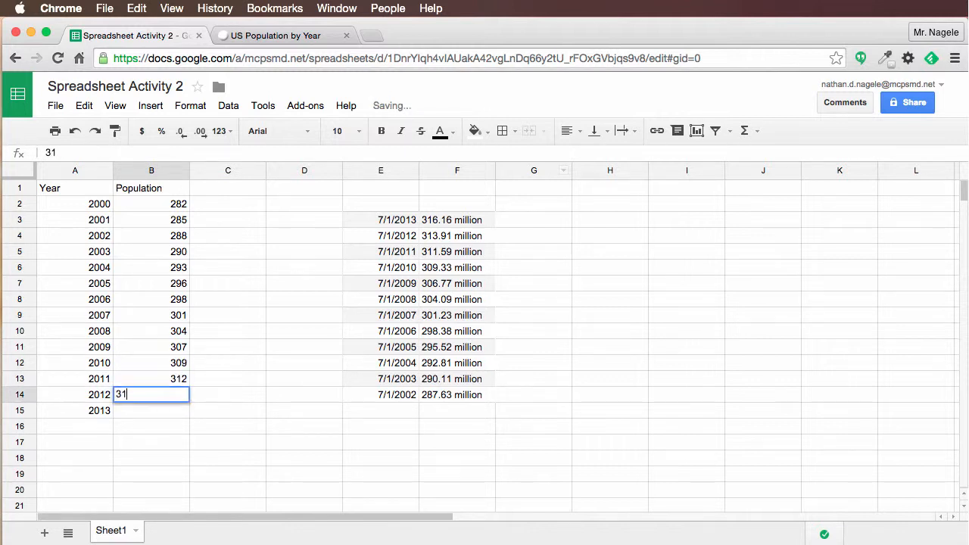
text(4)
key(Return)
text(31)
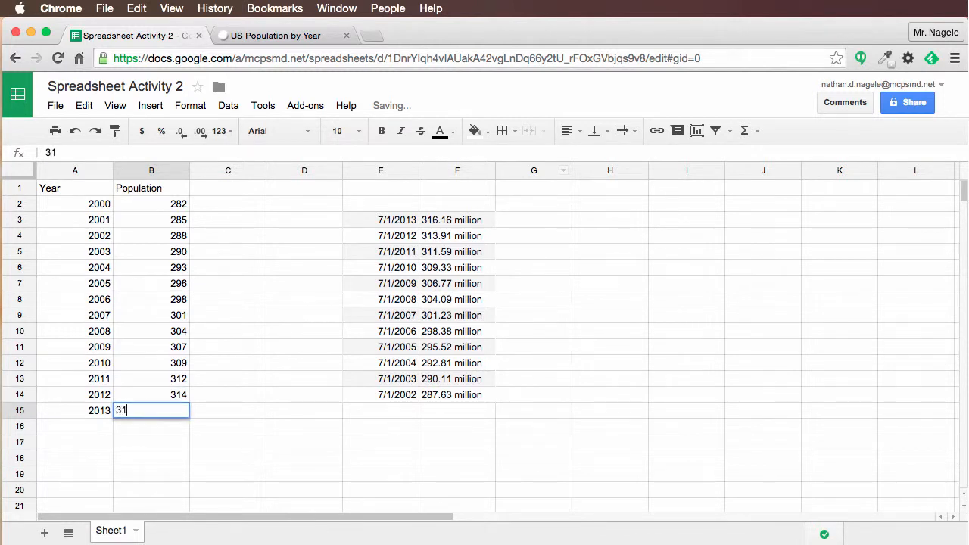
text(6)
key(Return)
Step: Clear the pasted reference figures from the range D2:F15
click(323, 209)
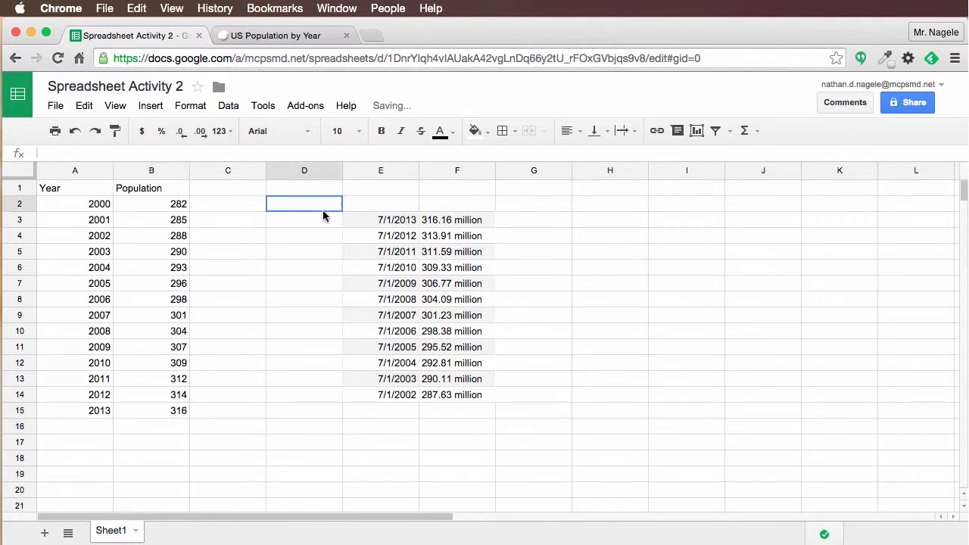
drag(322, 215, 475, 413)
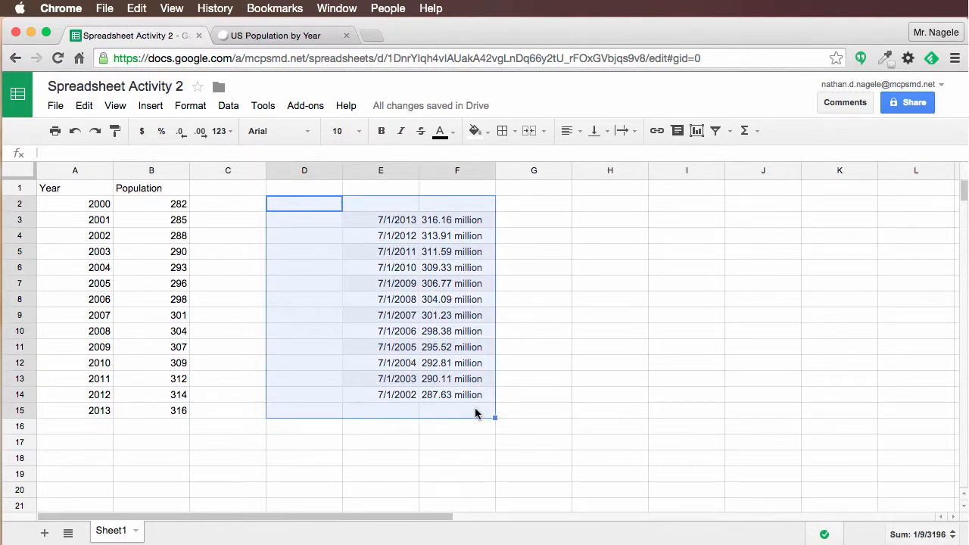
key(Delete)
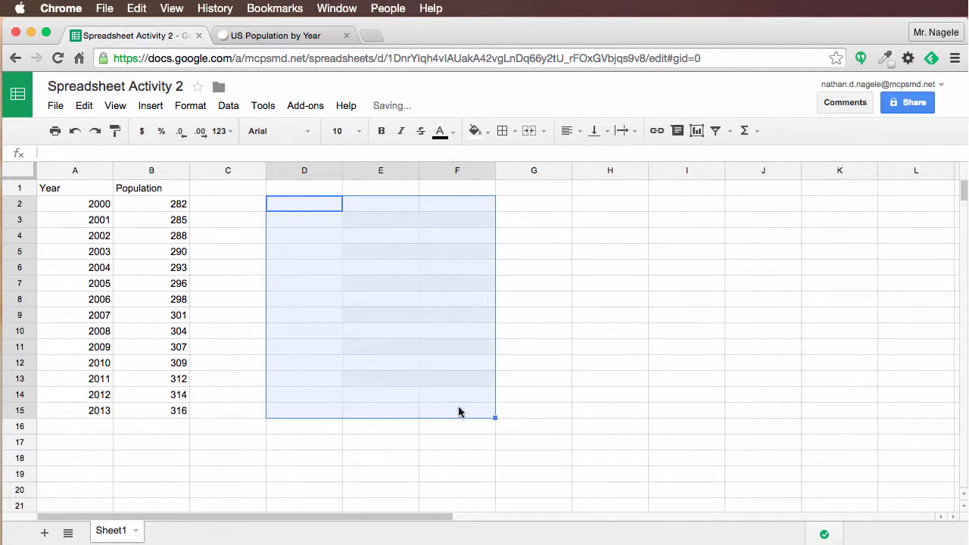
click(215, 266)
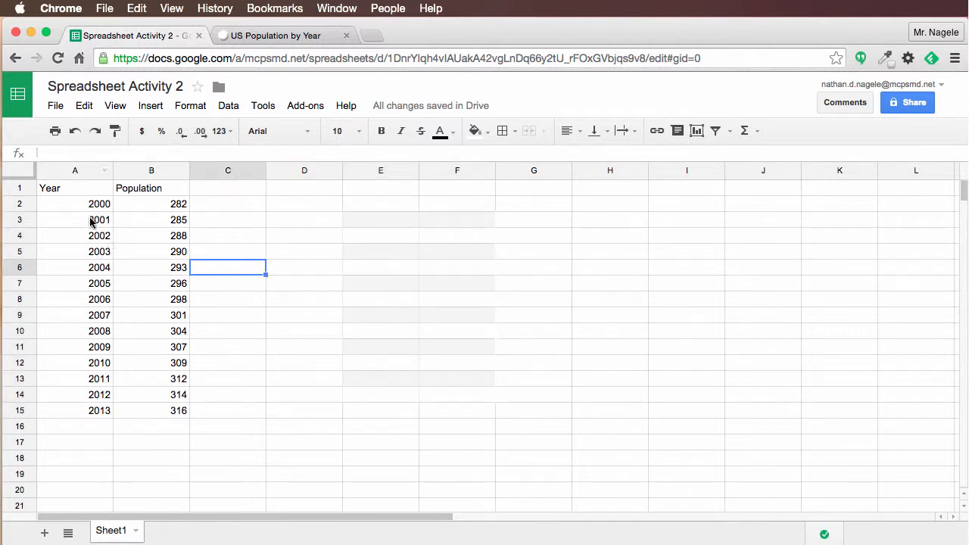
Step: Start a chart from the Year and Population table, using Sheet1!A1:B15 as its data range
drag(65, 195, 174, 410)
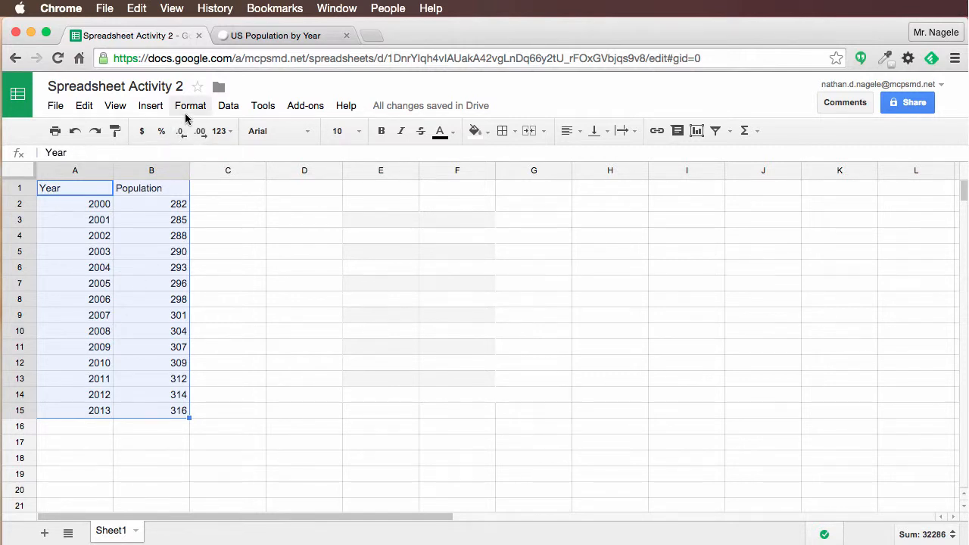
click(160, 113)
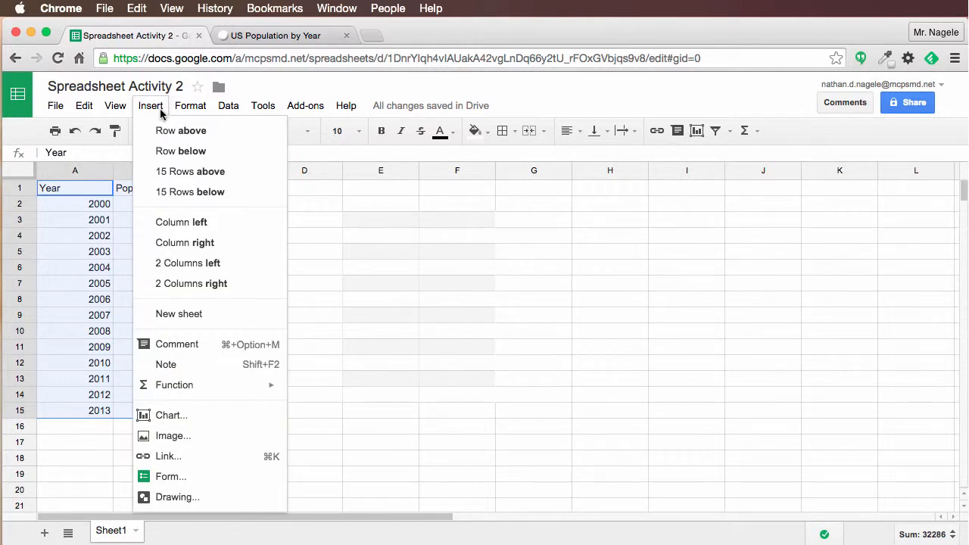
click(174, 416)
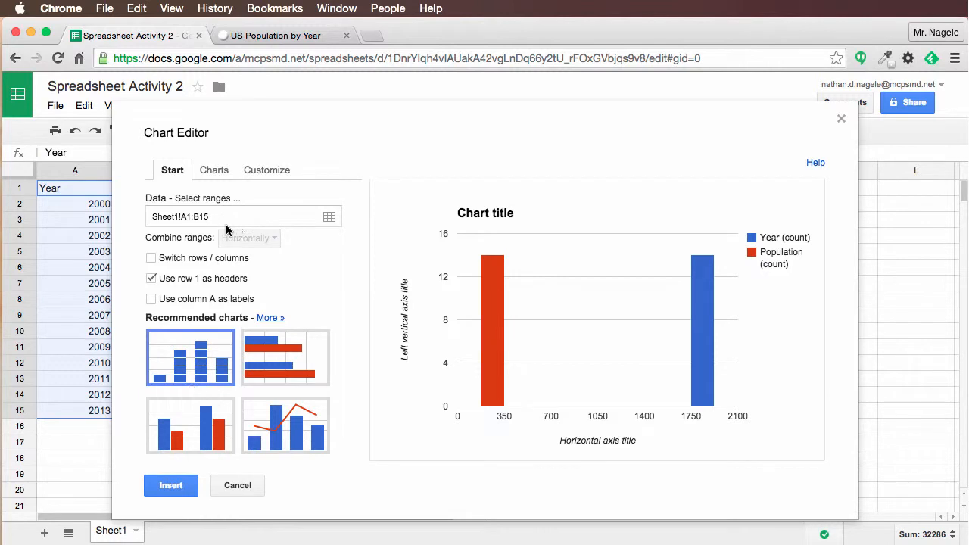
click(326, 218)
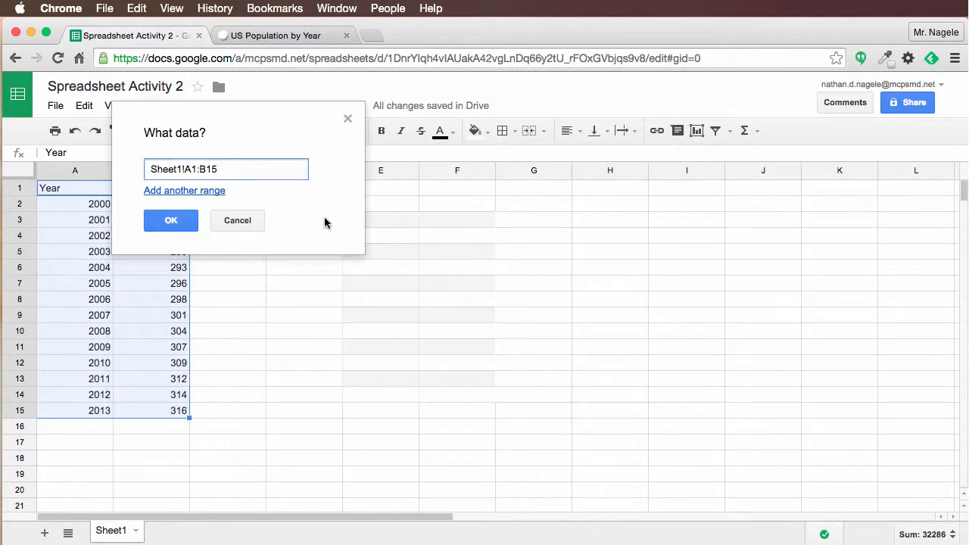
click(171, 220)
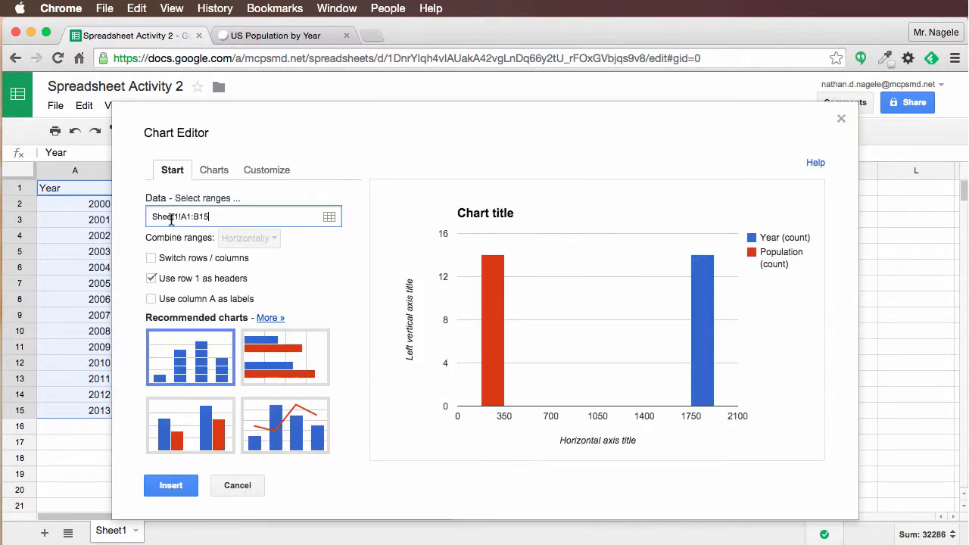
Step: Compare the chart preview with the row/column switch and column A labels on and off, leaving only column A used as labels
click(151, 260)
click(152, 260)
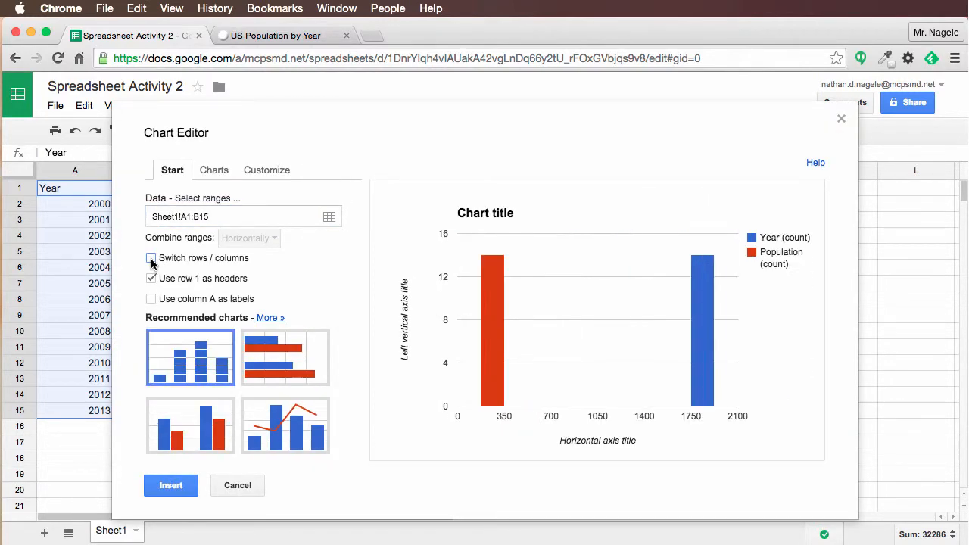
click(152, 299)
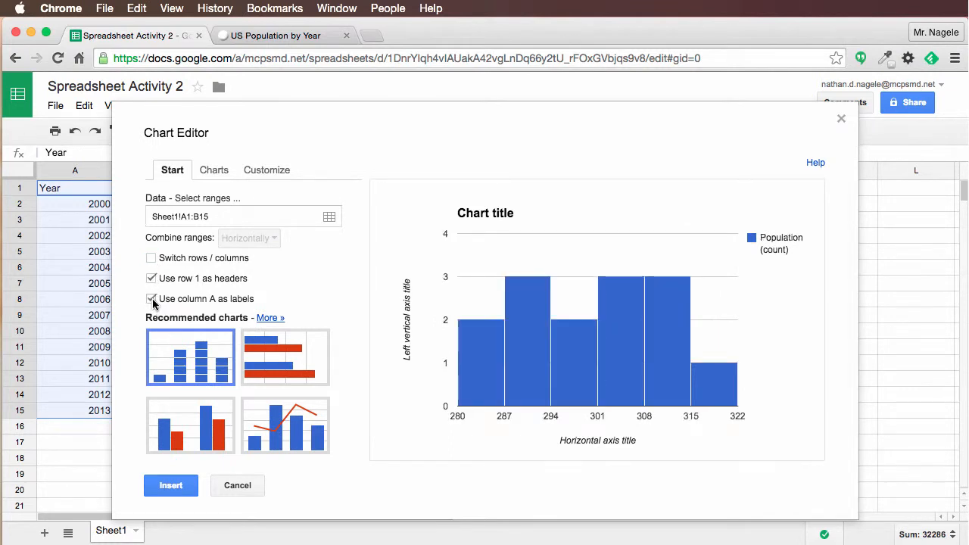
click(151, 299)
click(151, 299)
click(151, 298)
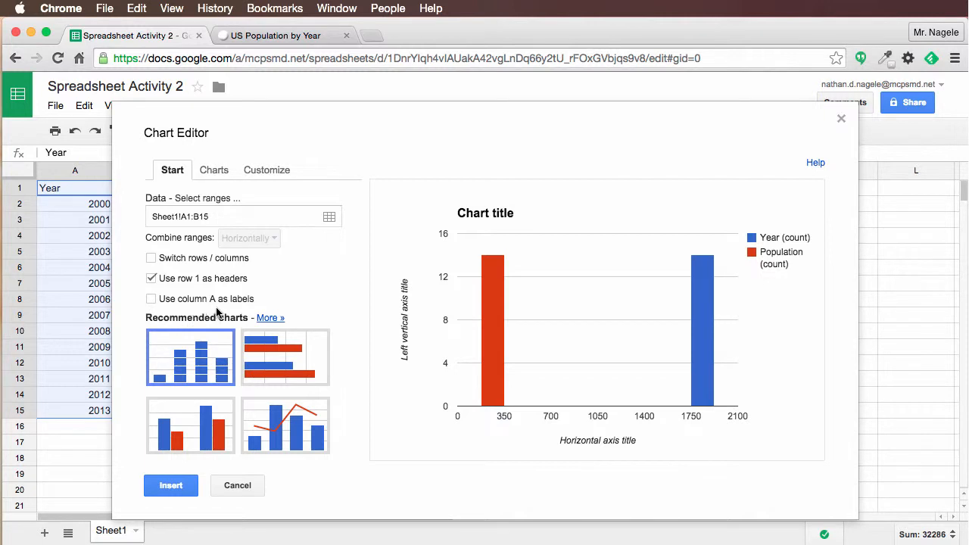
click(152, 299)
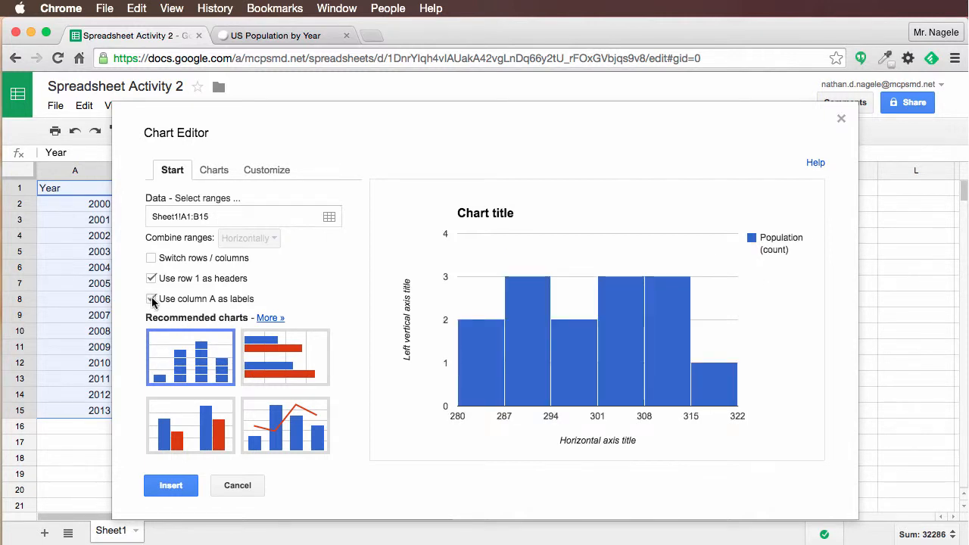
click(152, 298)
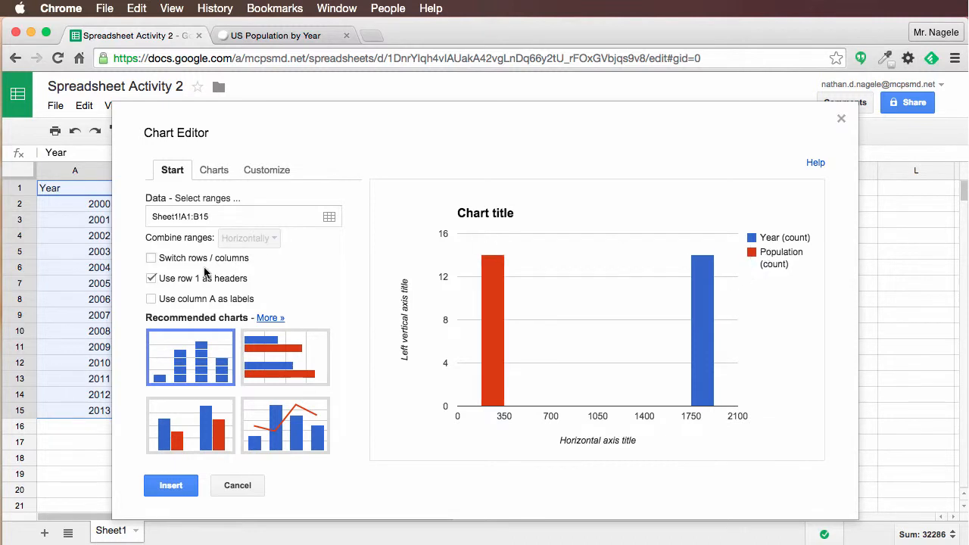
click(152, 300)
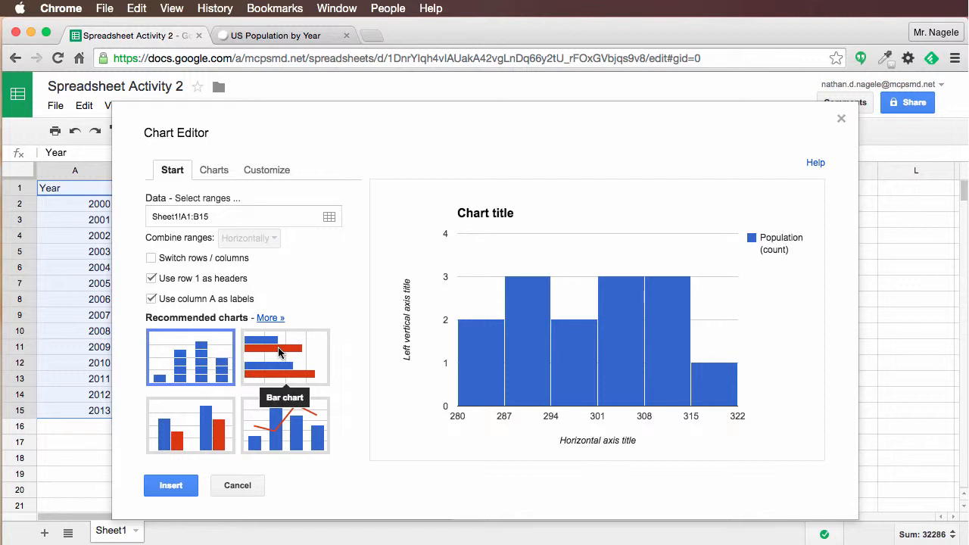
Step: Browse the chart types and preview the recommended column, combo and bar charts, returning to the histogram
click(217, 171)
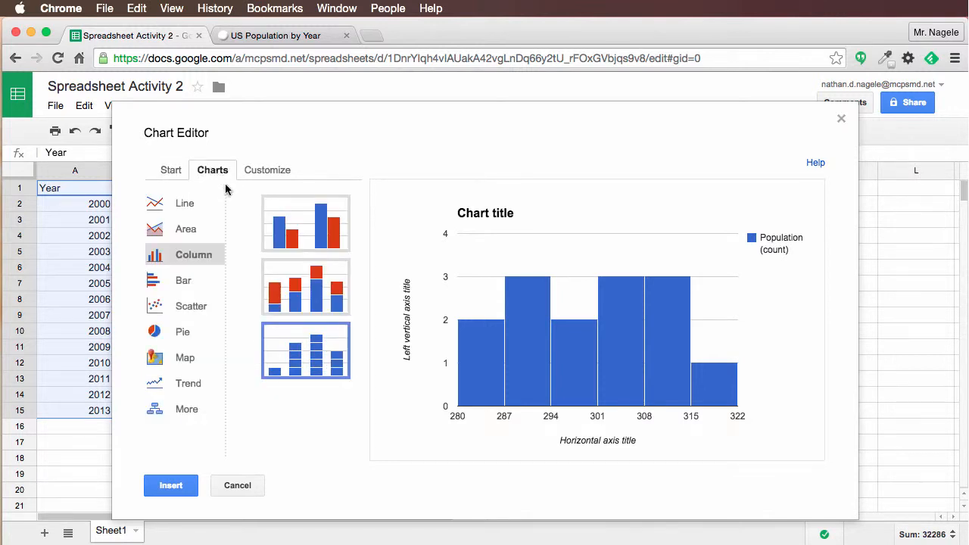
click(174, 172)
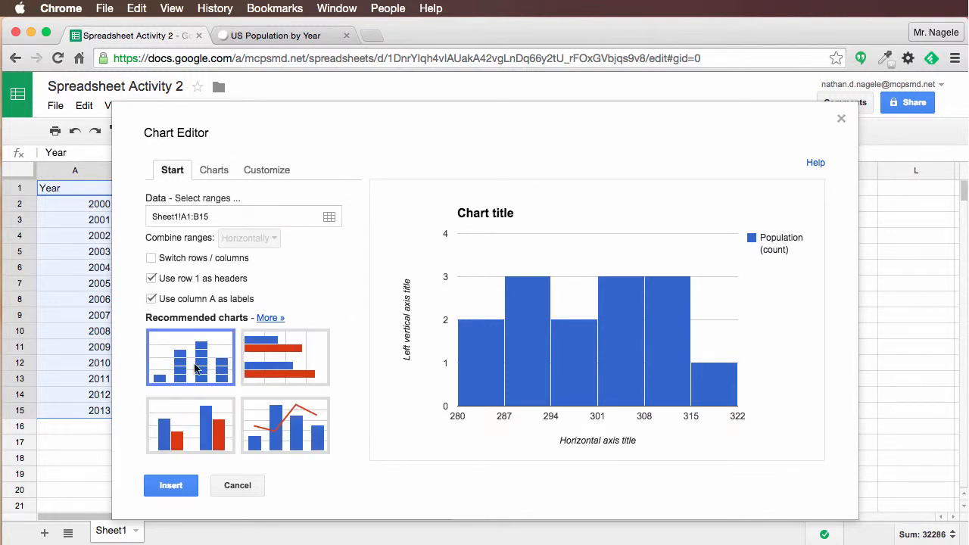
click(185, 428)
click(268, 408)
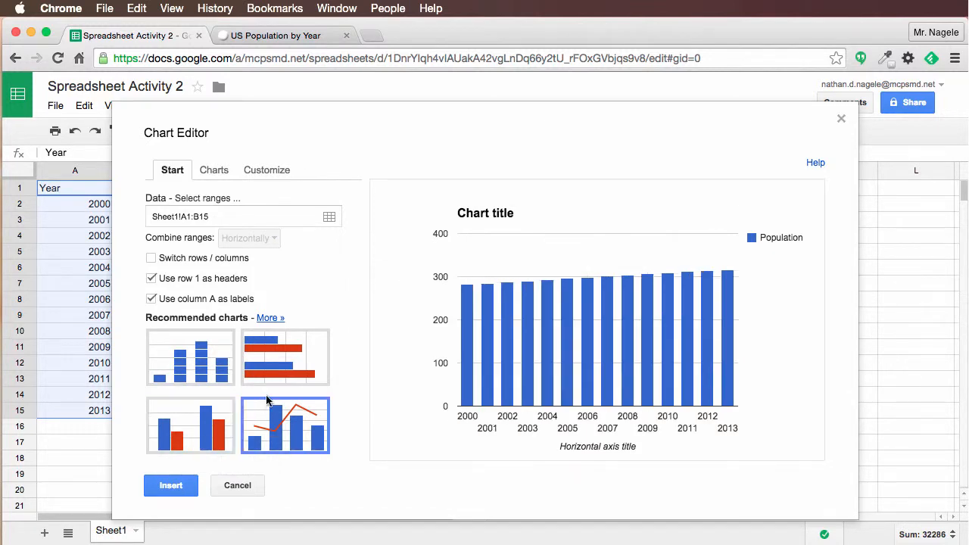
click(286, 359)
click(211, 367)
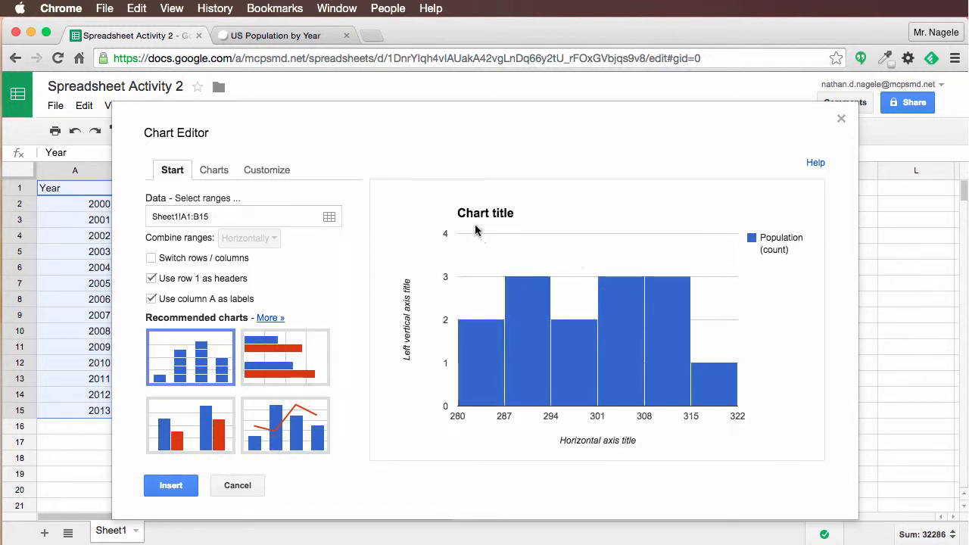
Step: Compare the recommended bar, column and combo charts in the preview and choose the column chart
click(274, 374)
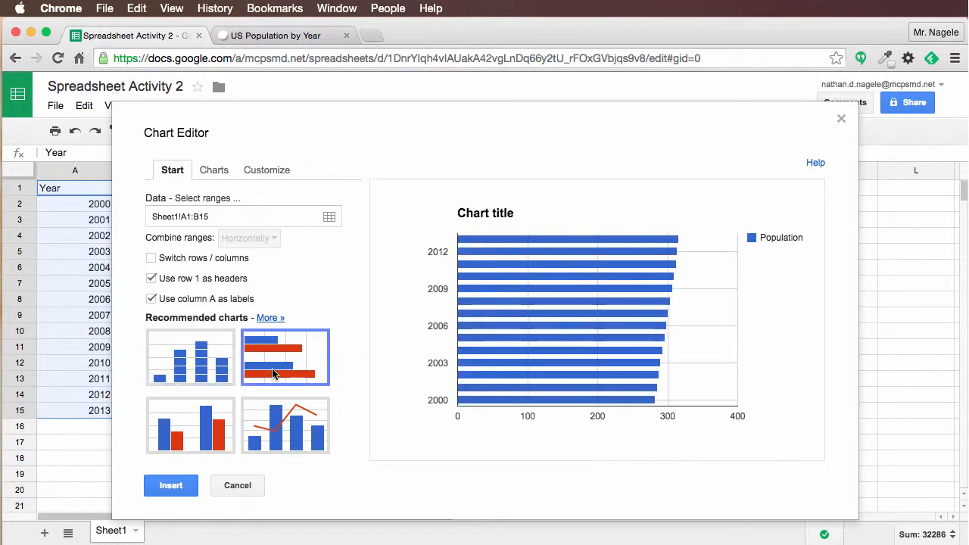
click(215, 422)
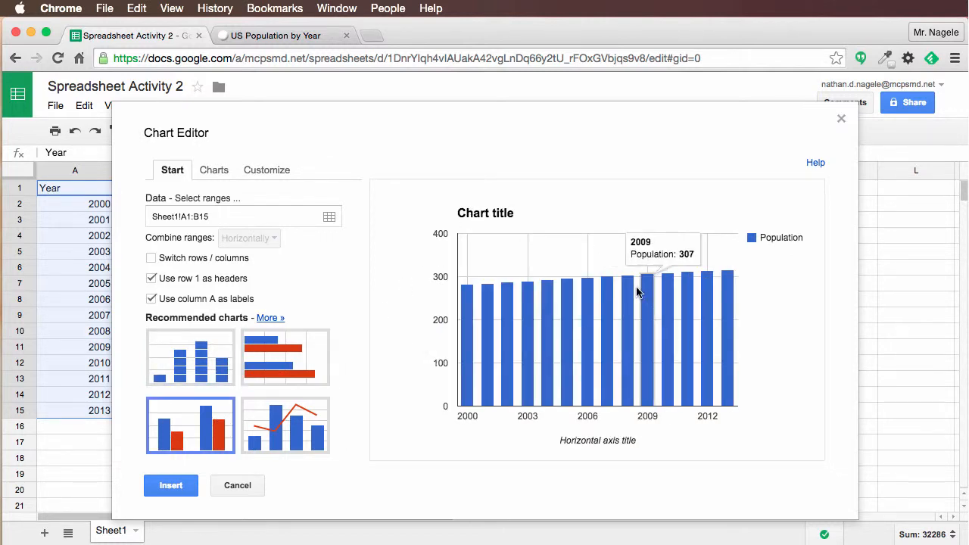
click(281, 446)
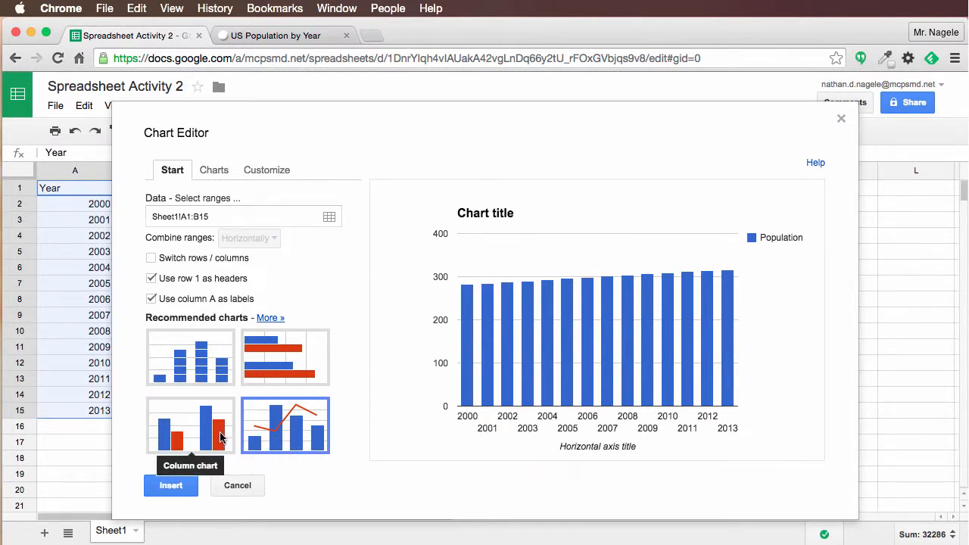
click(224, 440)
click(280, 439)
click(201, 437)
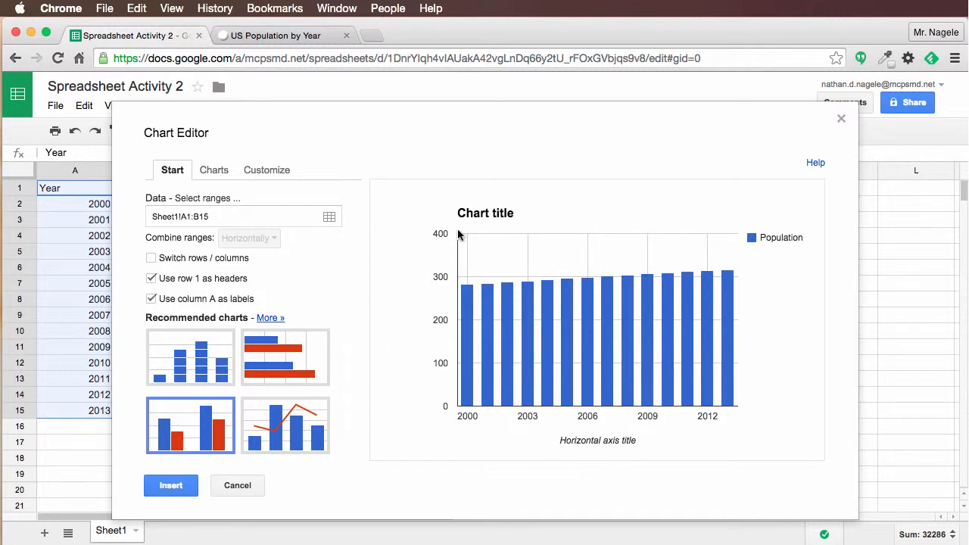
drag(481, 213, 511, 217)
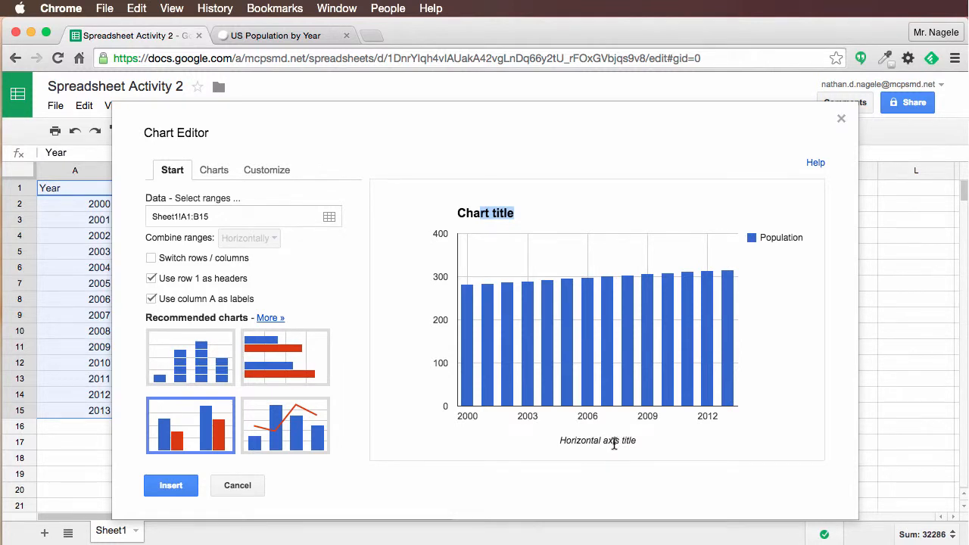
click(277, 170)
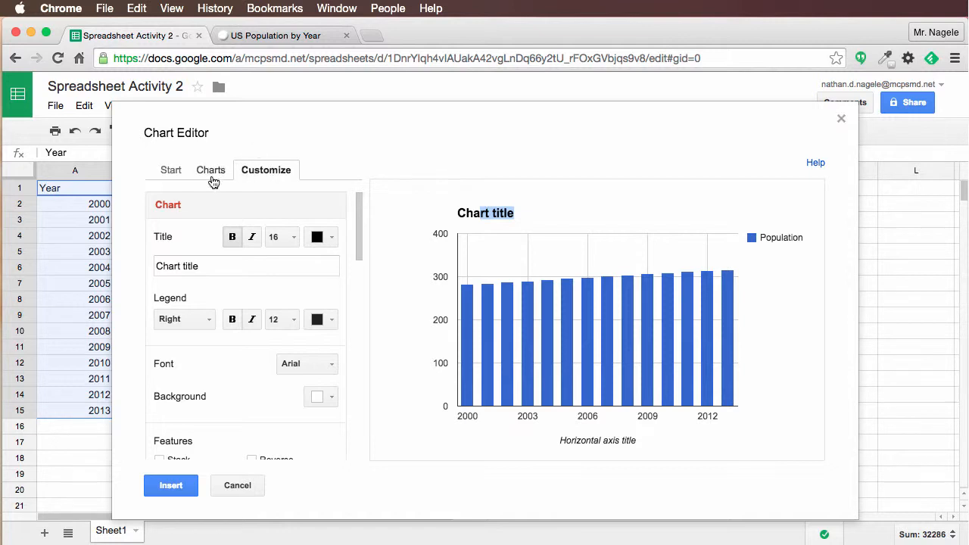
click(172, 174)
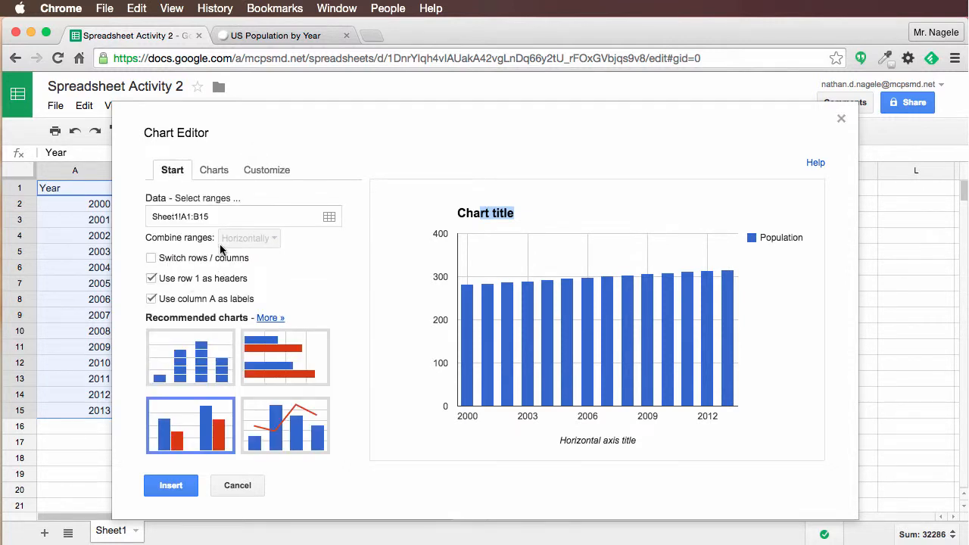
click(210, 173)
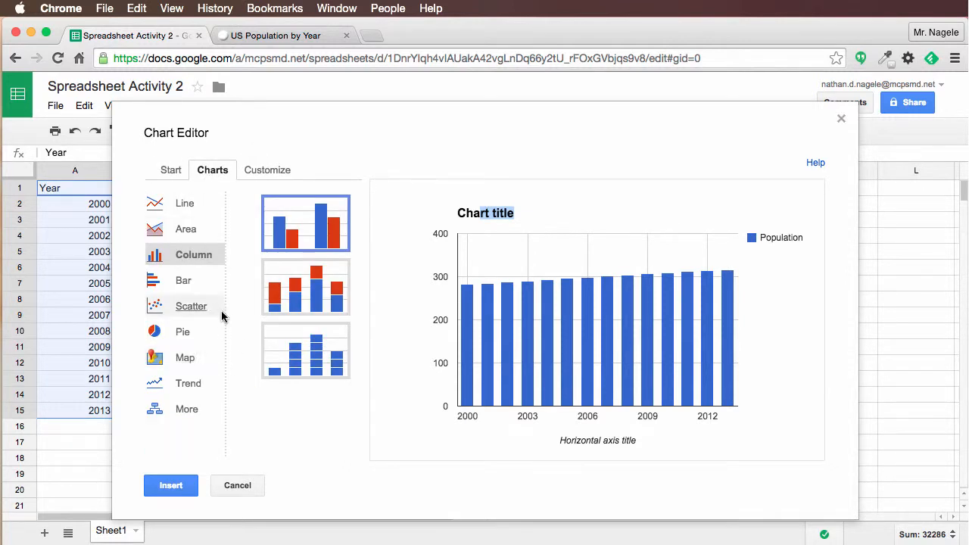
Step: Set the chart title to "US Population from 2000-2013"
click(267, 169)
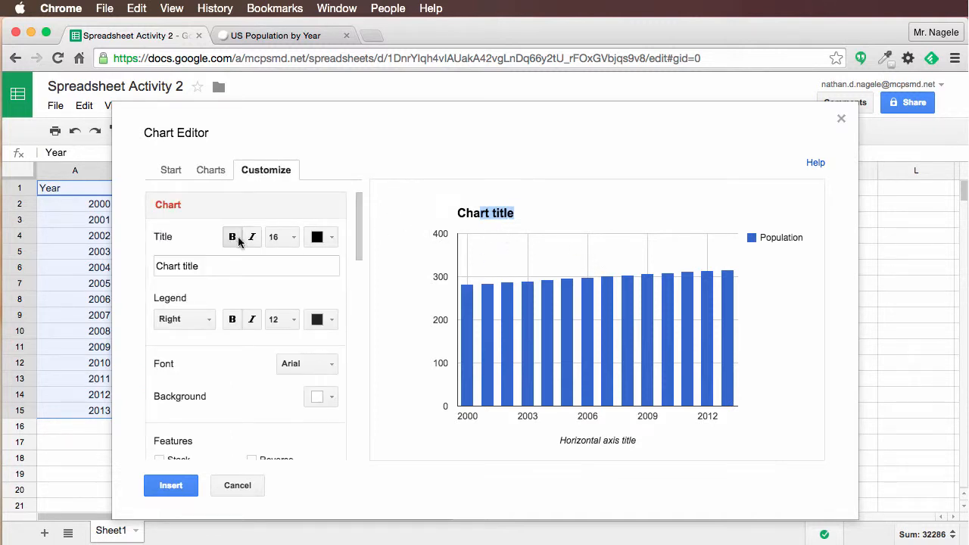
click(211, 262)
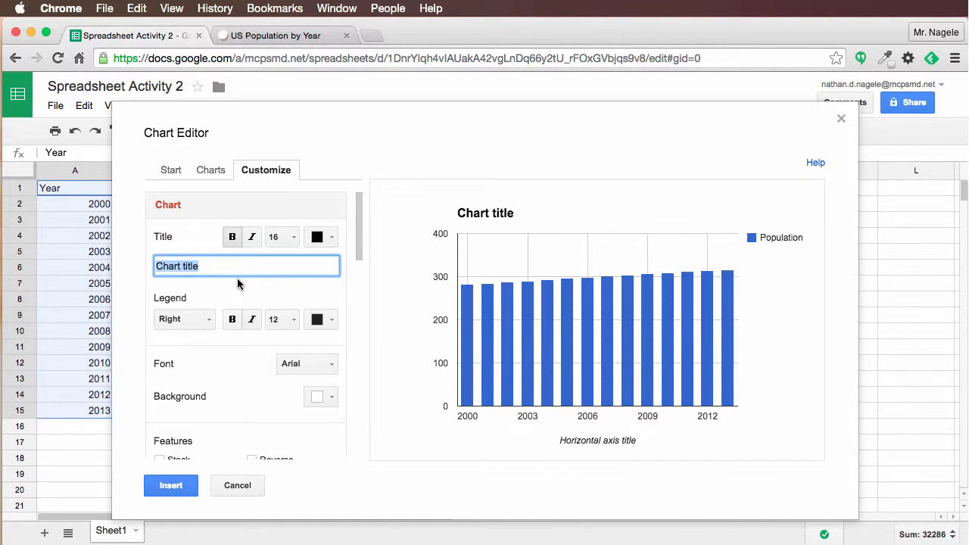
text(US Population from)
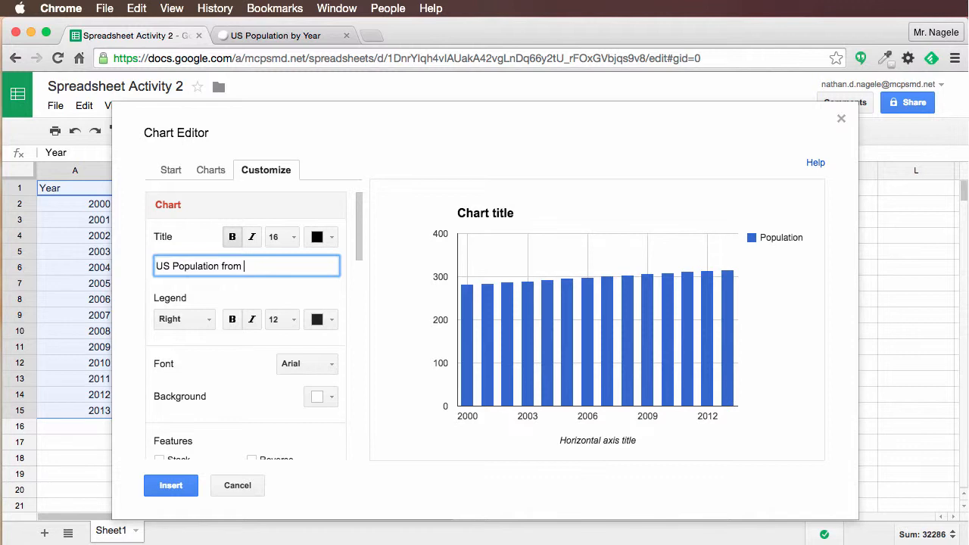
text( 2000-2013)
click(324, 293)
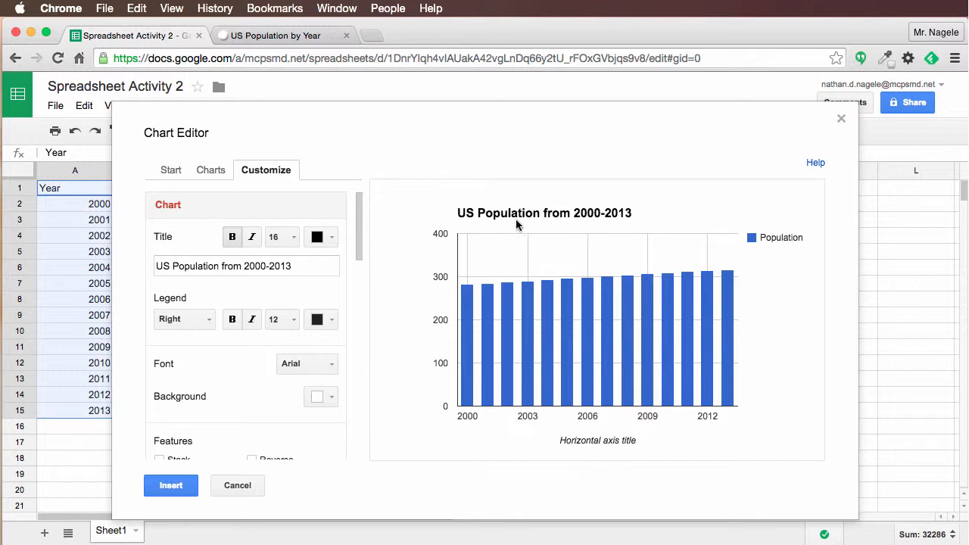
mouse_move(642, 325)
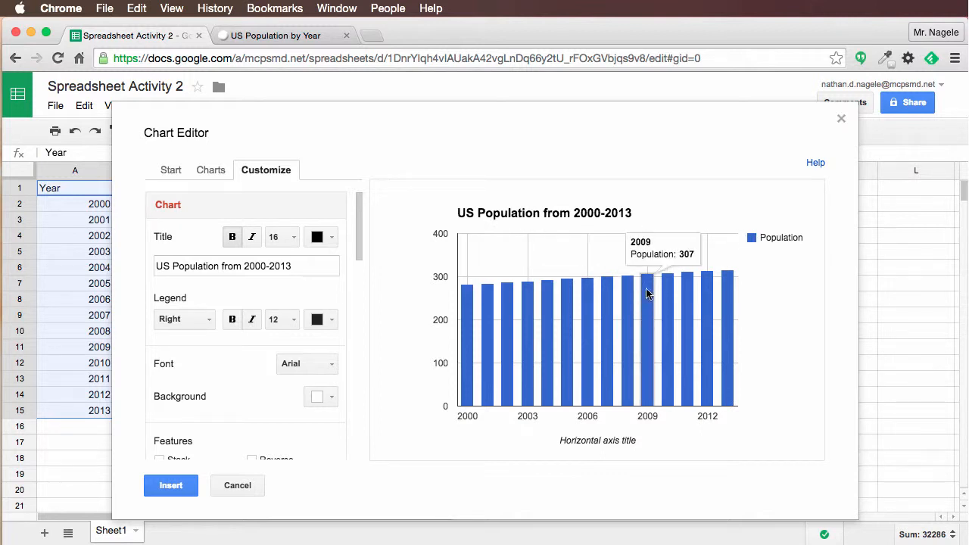
Step: Set the chart's horizontal axis title to "Year"
scroll(225, 370, down, 3)
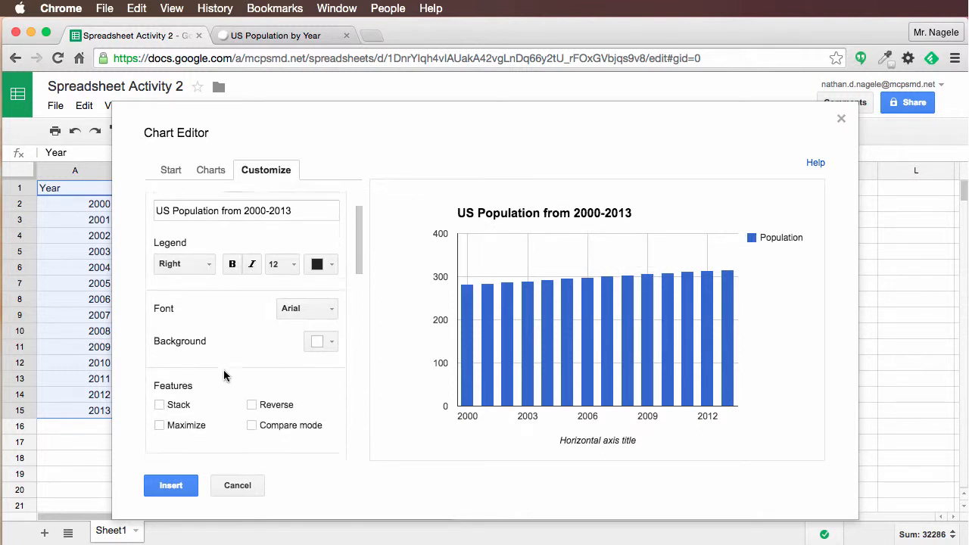
scroll(223, 369, up, 2)
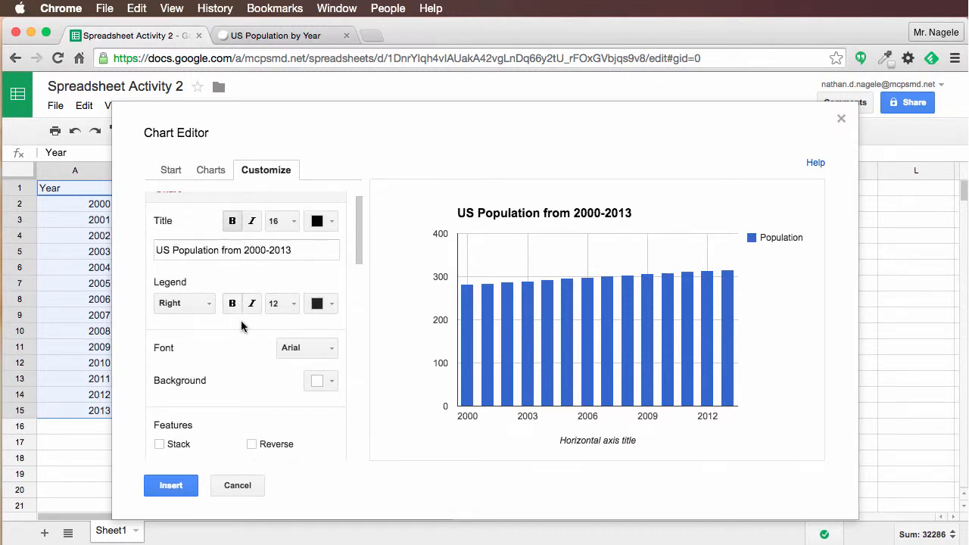
scroll(232, 368, down, 5)
scroll(232, 369, down, 1)
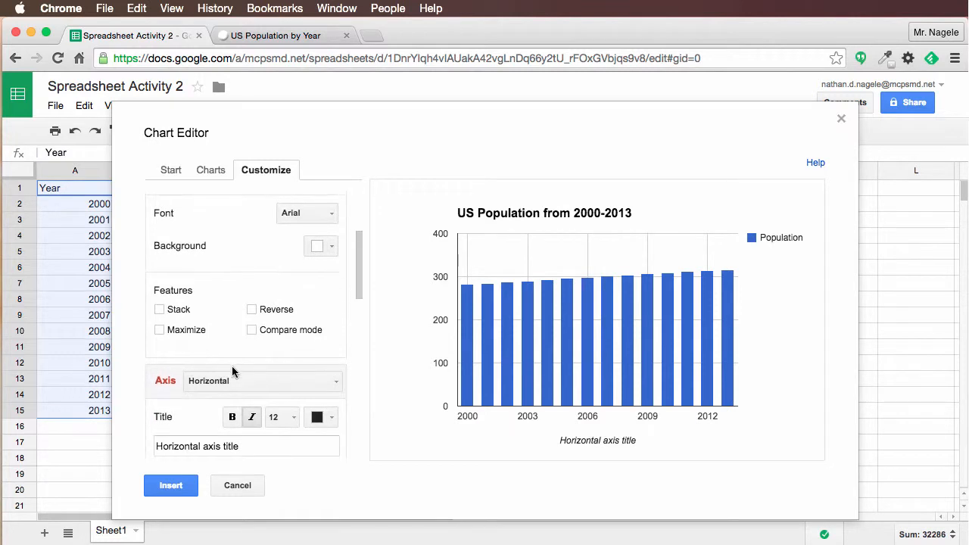
scroll(227, 363, down, 4)
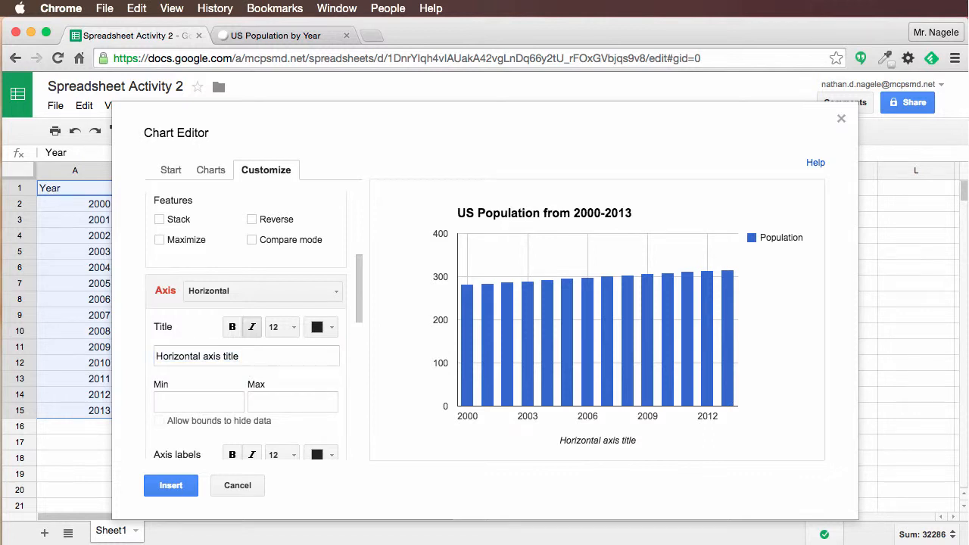
text(Ye)
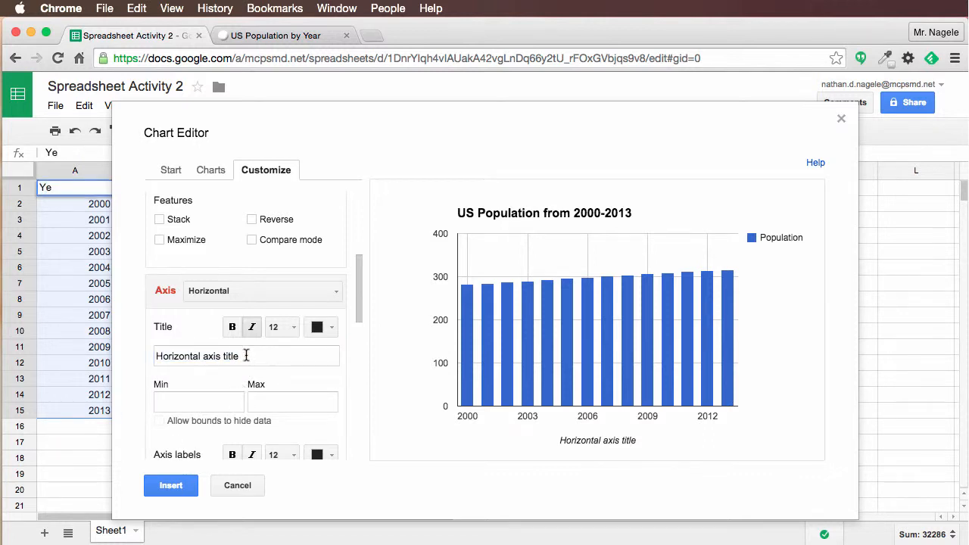
drag(246, 356, 128, 350)
text(Ye)
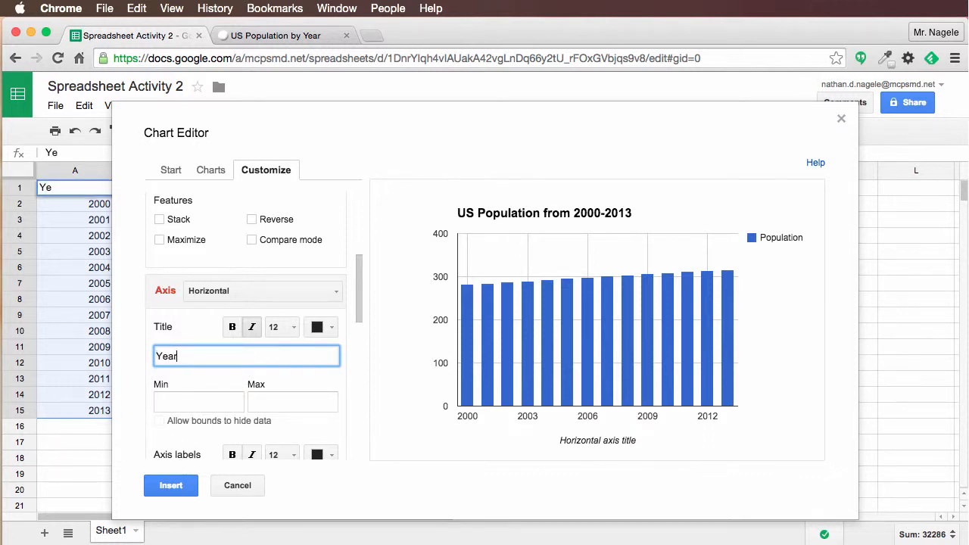
text(ar)
click(227, 401)
Step: Try red as the colour of the Population series, and settle on light blue
scroll(227, 399, down, 4)
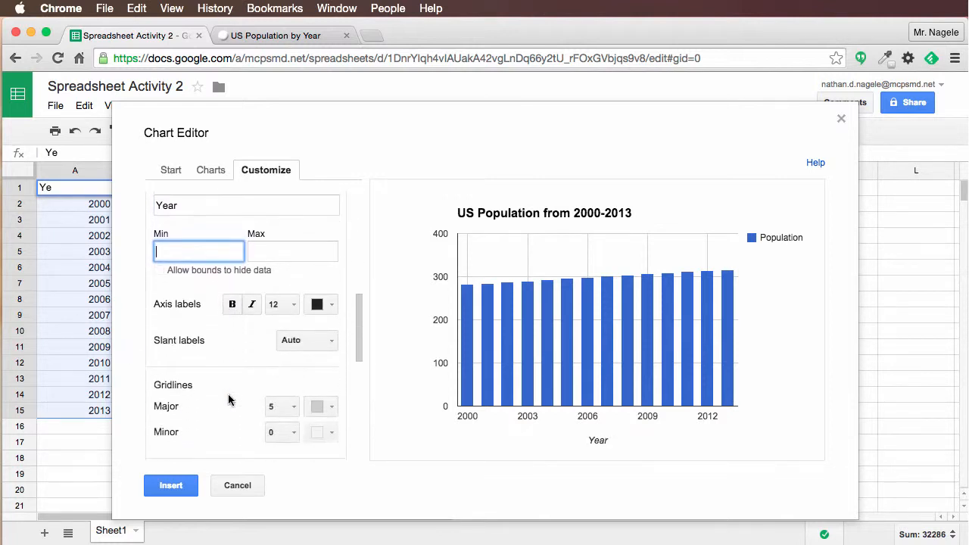
scroll(228, 399, down, 4)
scroll(290, 355, up, 2)
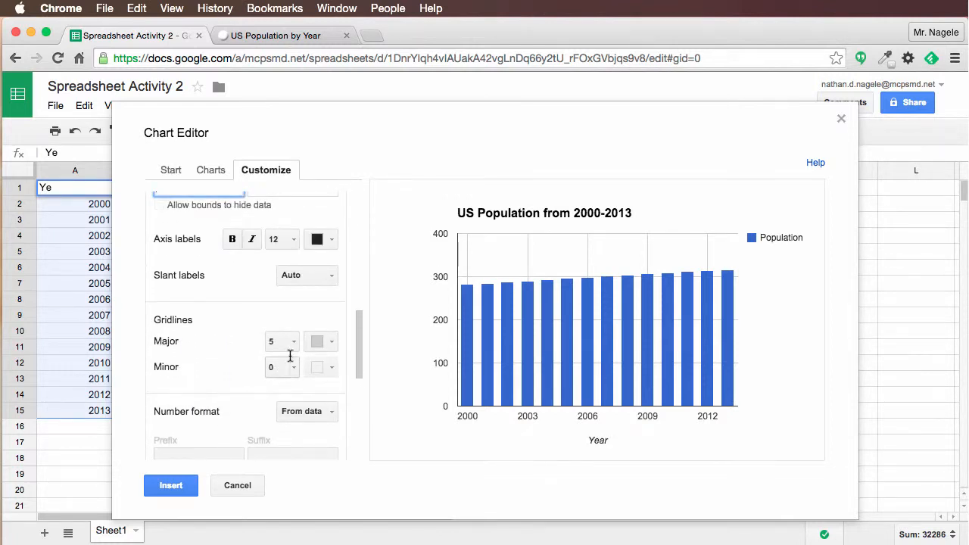
scroll(257, 363, down, 1)
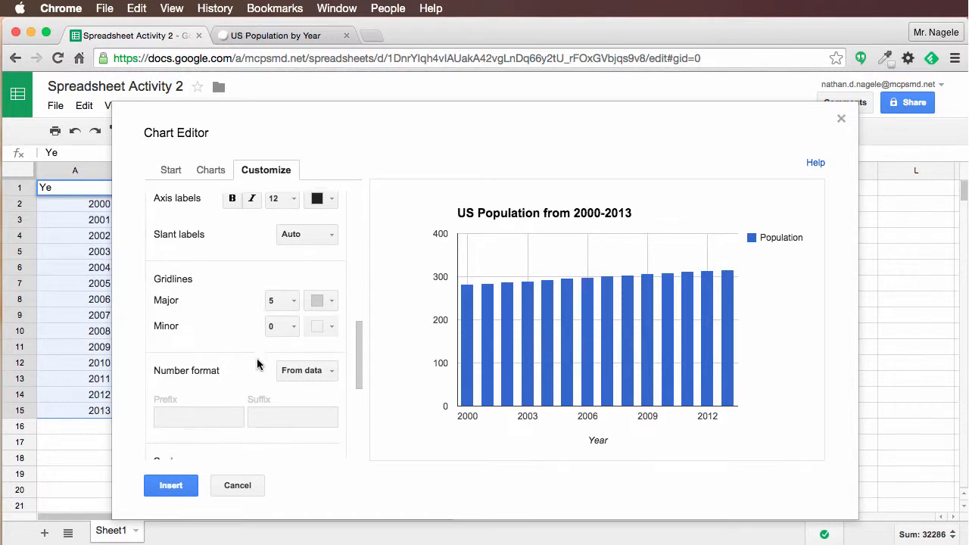
scroll(257, 364, down, 5)
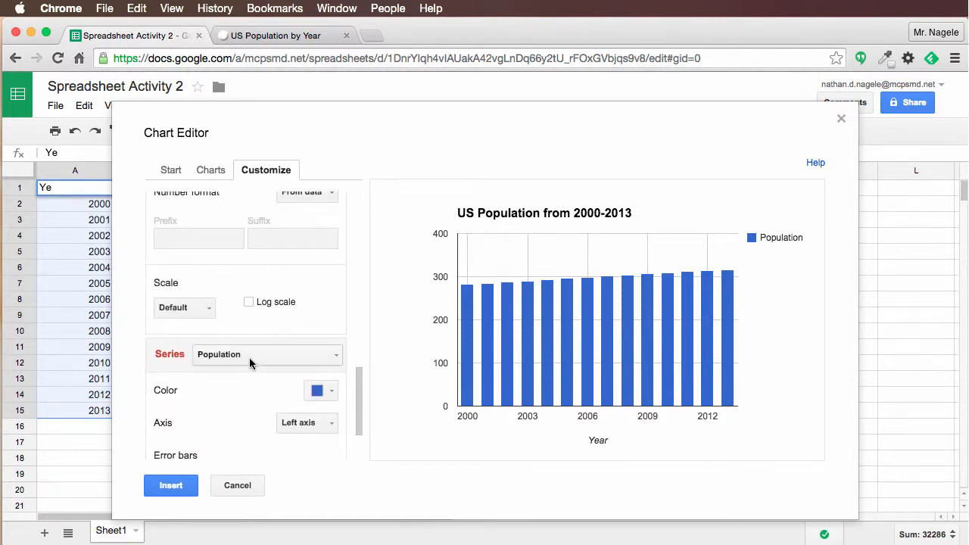
scroll(218, 316, down, 3)
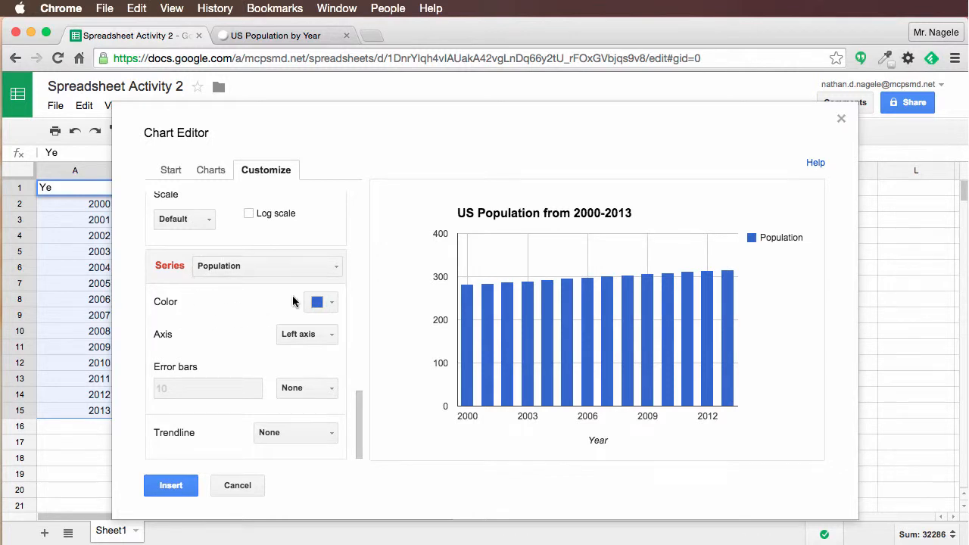
click(321, 305)
click(330, 366)
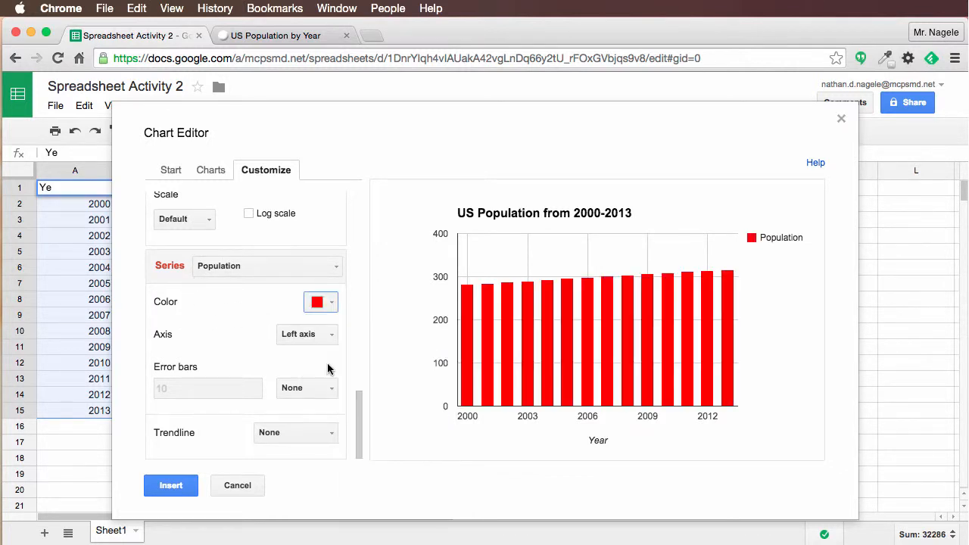
click(324, 305)
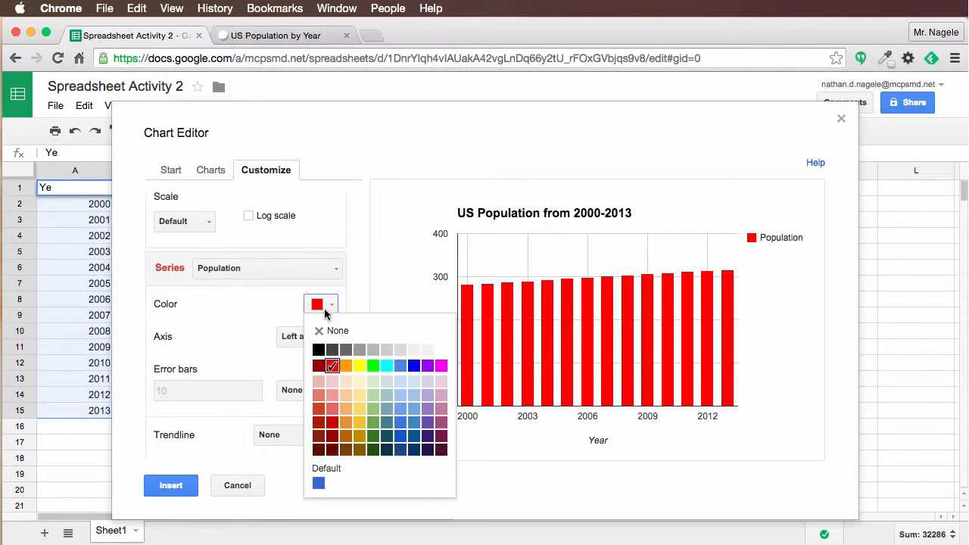
click(413, 401)
scroll(227, 338, down, 1)
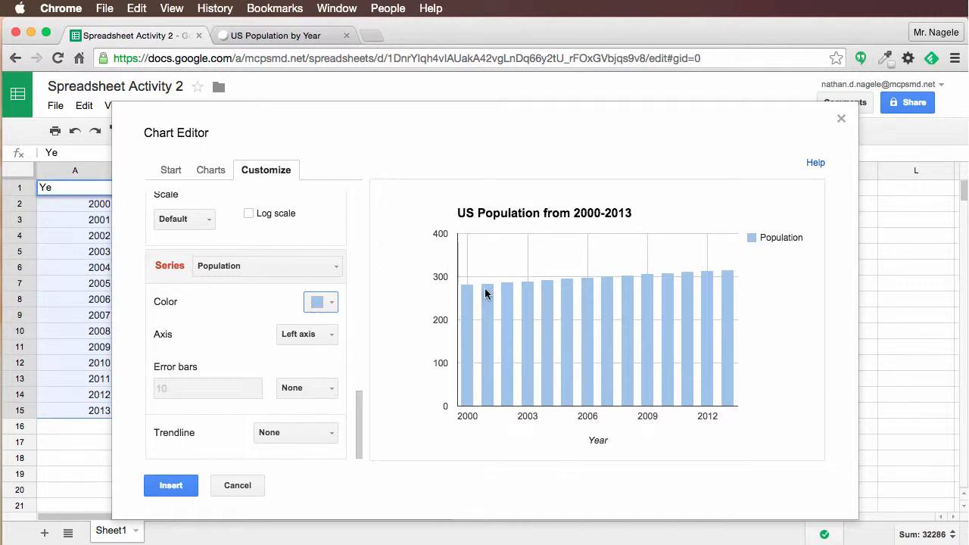
Step: Add a linear trendline to the Population series and colour it black
click(312, 434)
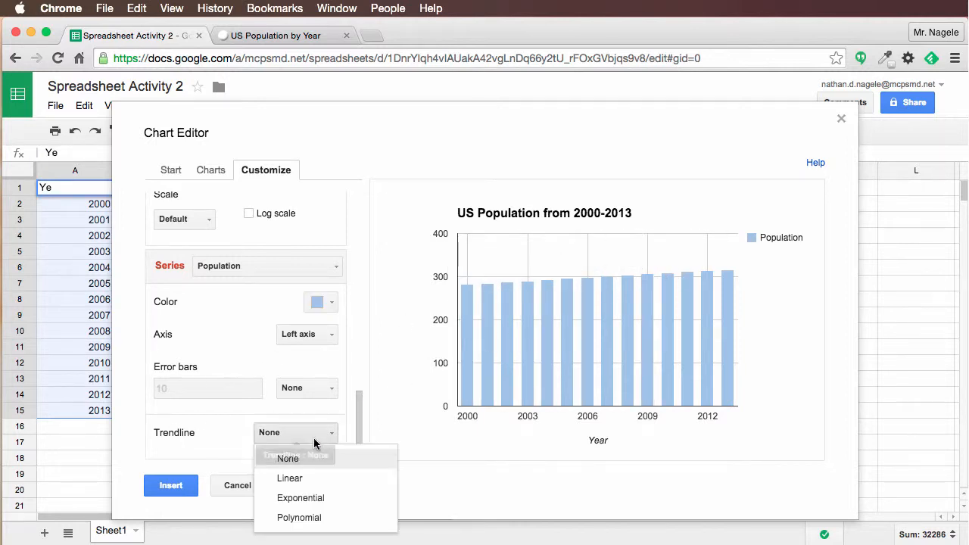
click(309, 479)
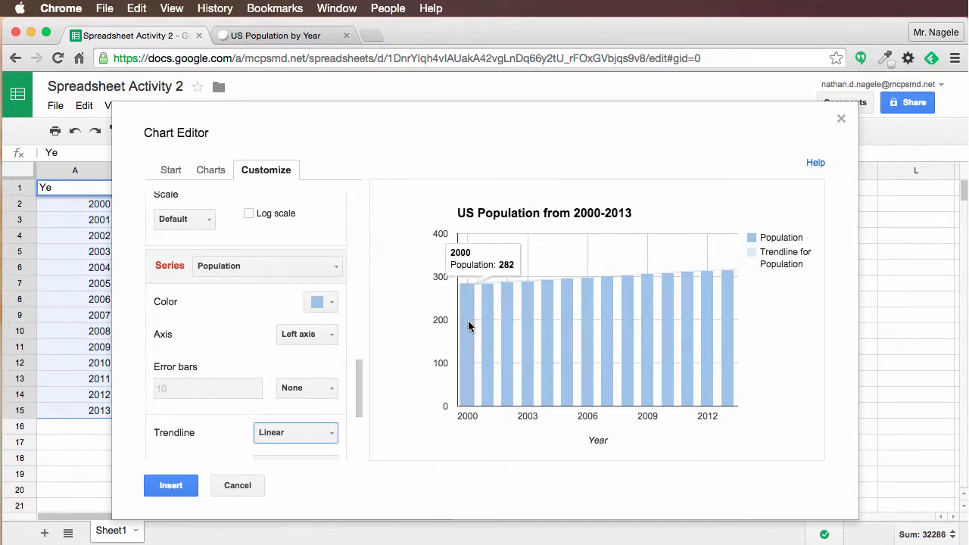
scroll(313, 402, down, 3)
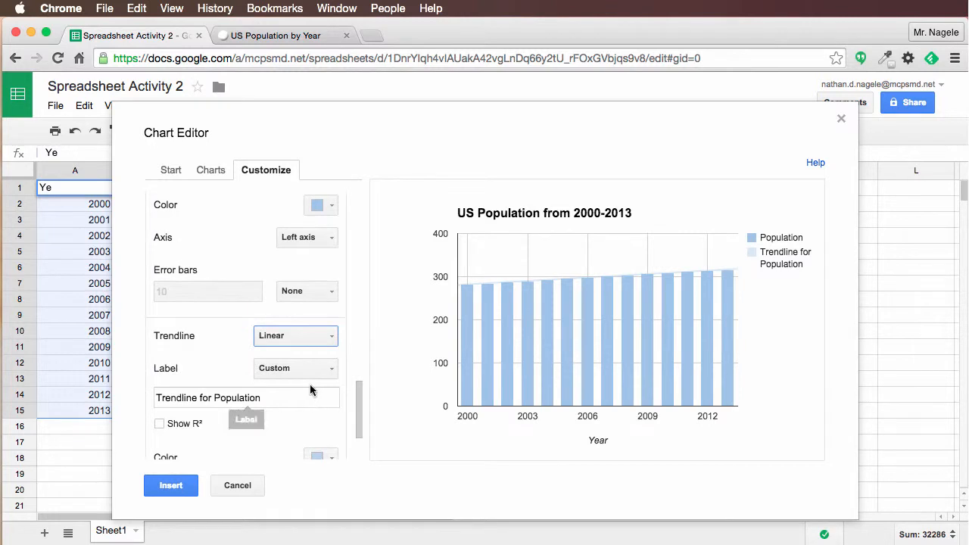
scroll(268, 405, down, 2)
click(326, 400)
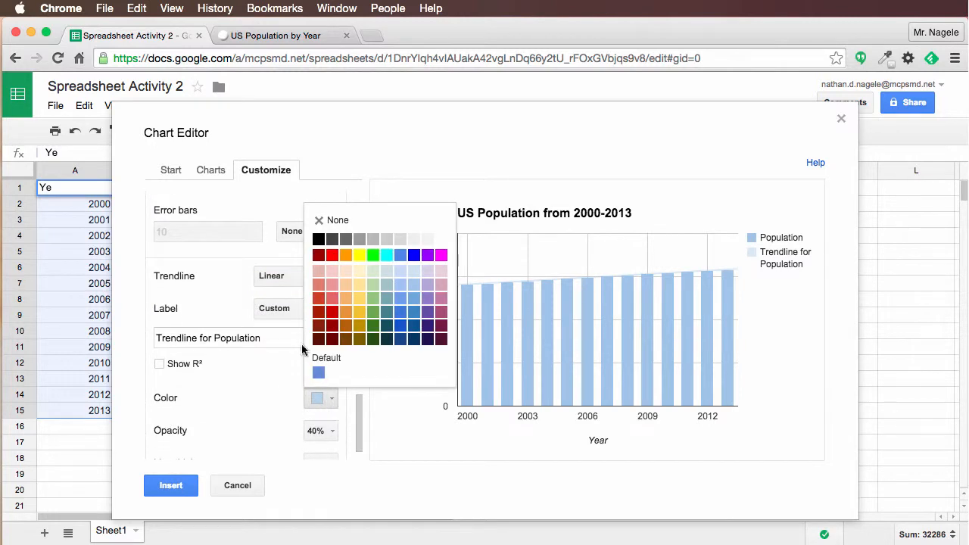
click(318, 239)
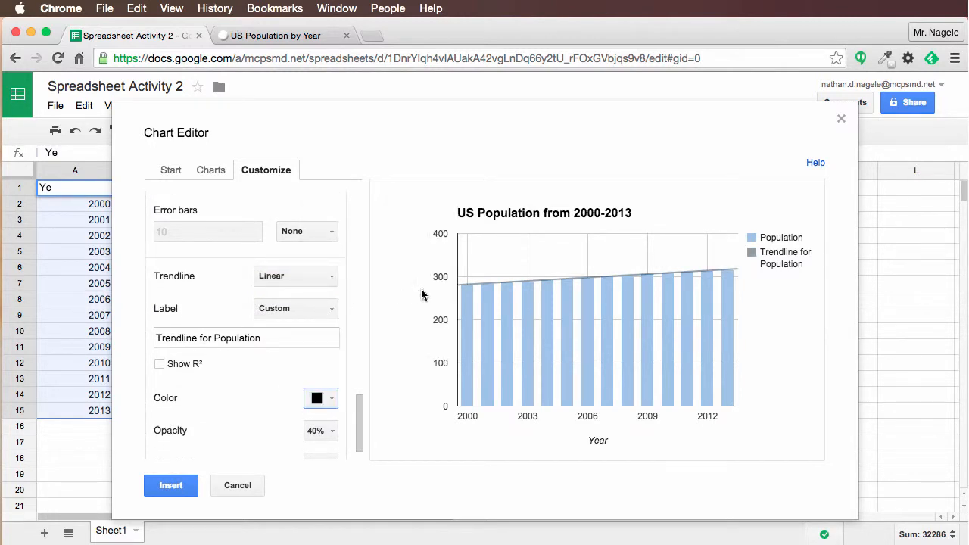
mouse_move(463, 292)
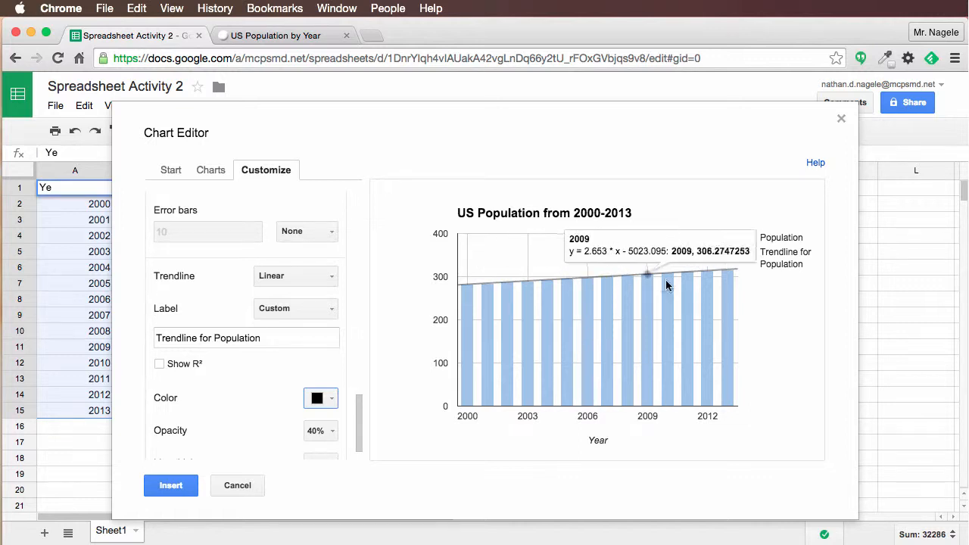
scroll(330, 373, down, 1)
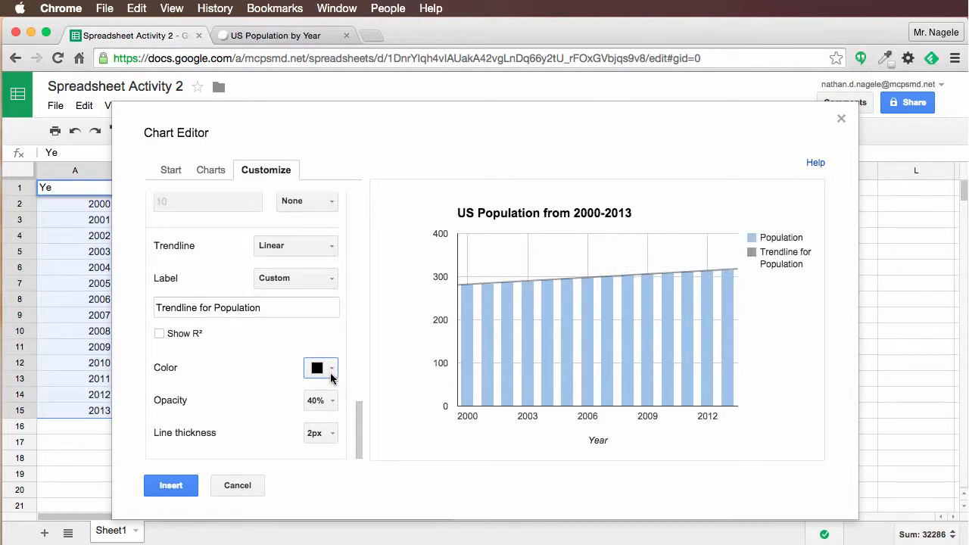
click(332, 437)
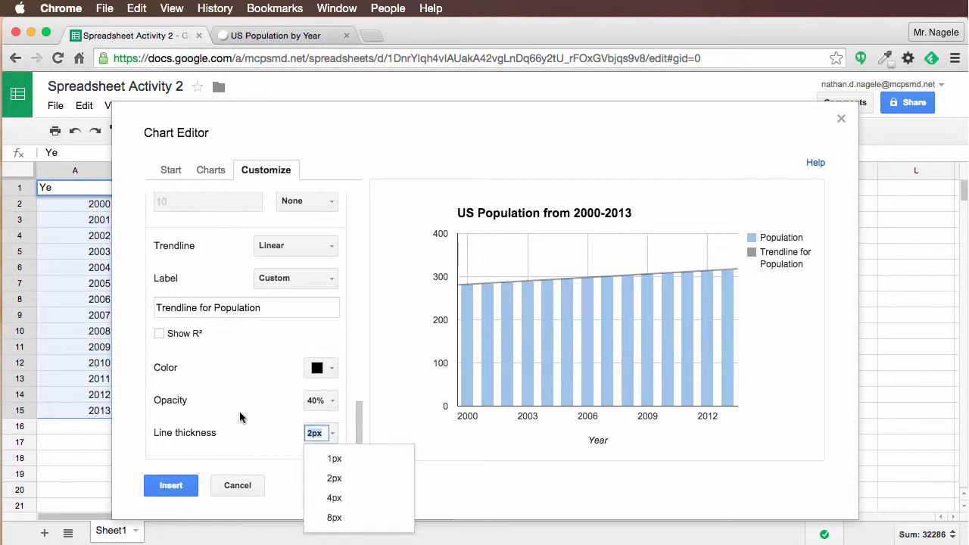
click(239, 411)
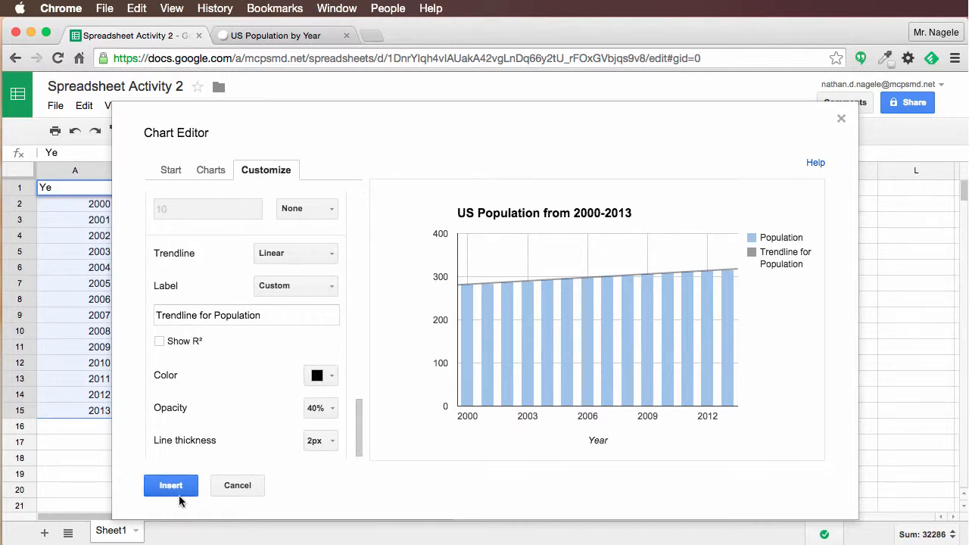
click(173, 171)
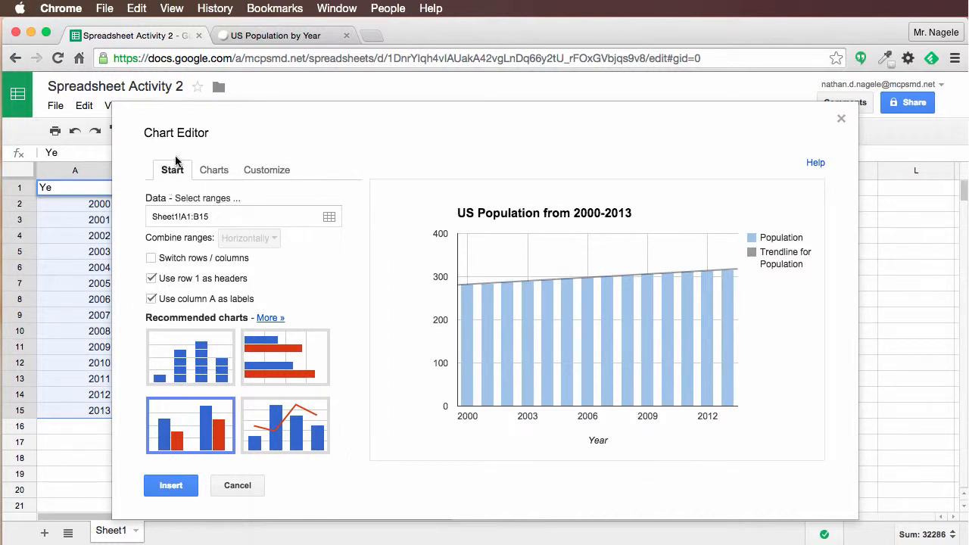
click(215, 169)
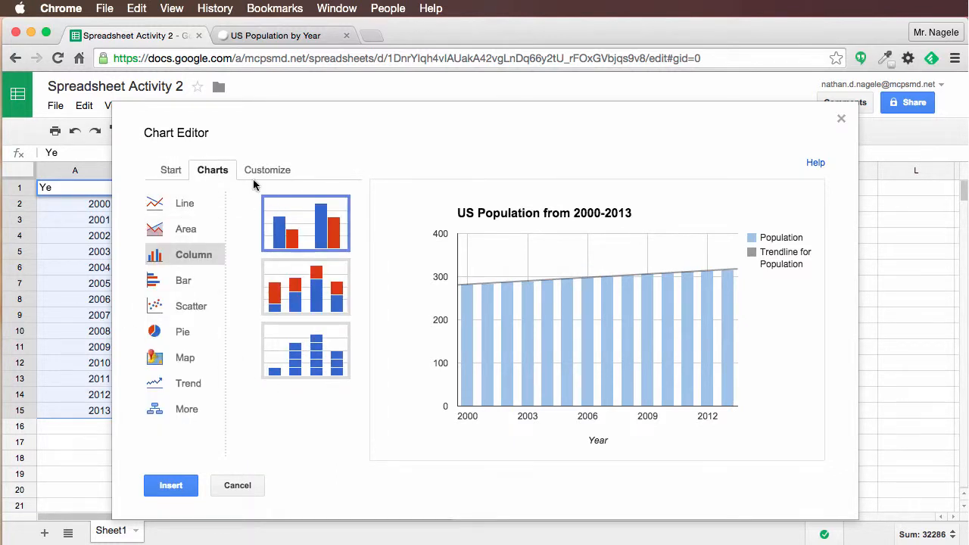
click(250, 171)
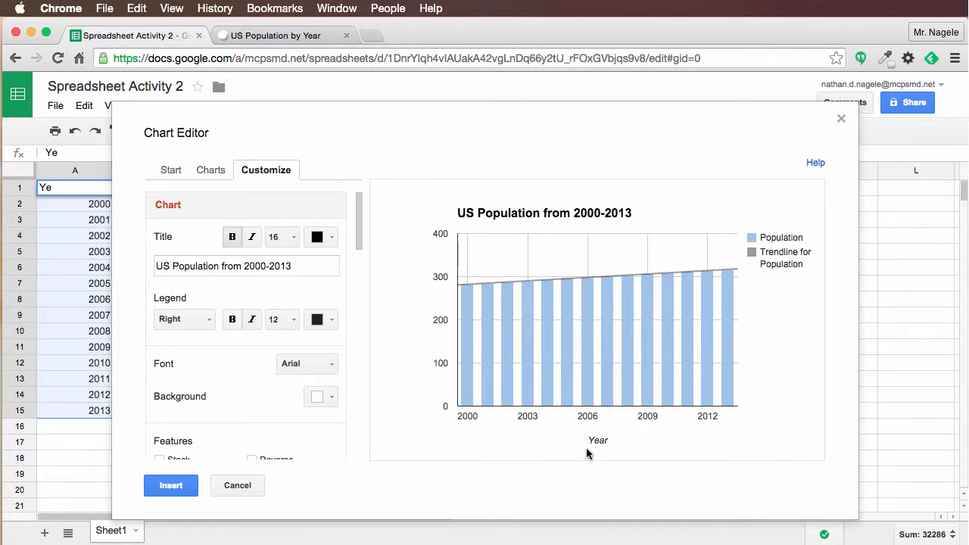
Step: Insert the customized column chart into the sheet and move it beside the population table, over about columns D to I
click(171, 486)
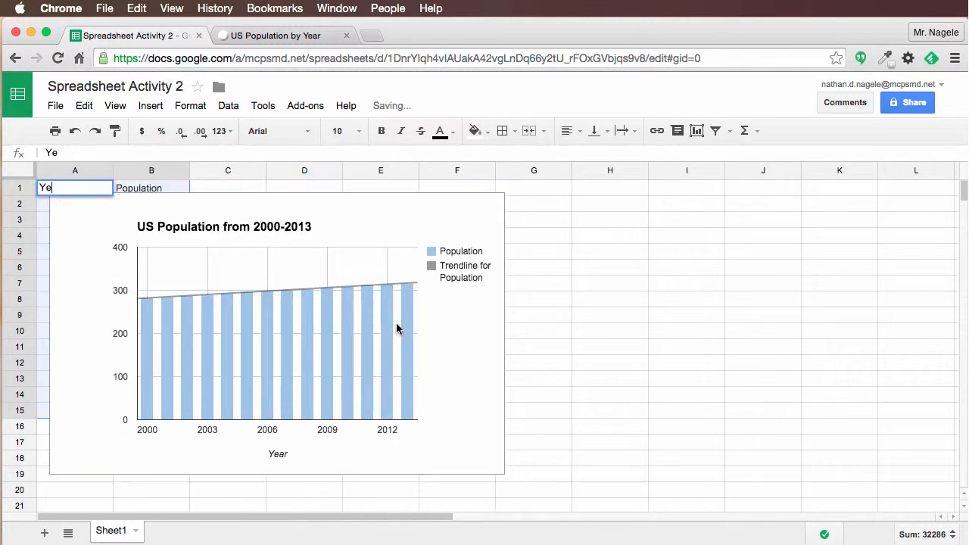
click(313, 199)
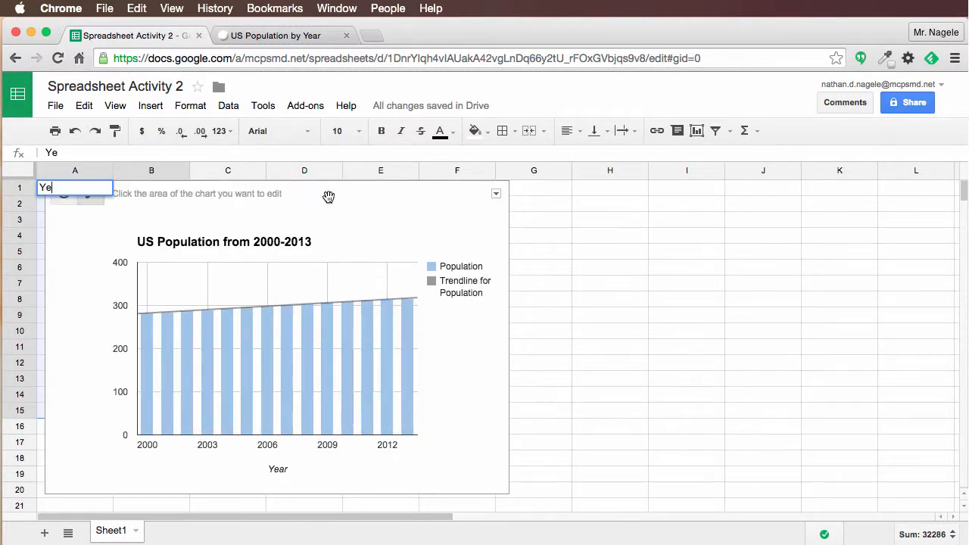
drag(328, 197, 548, 209)
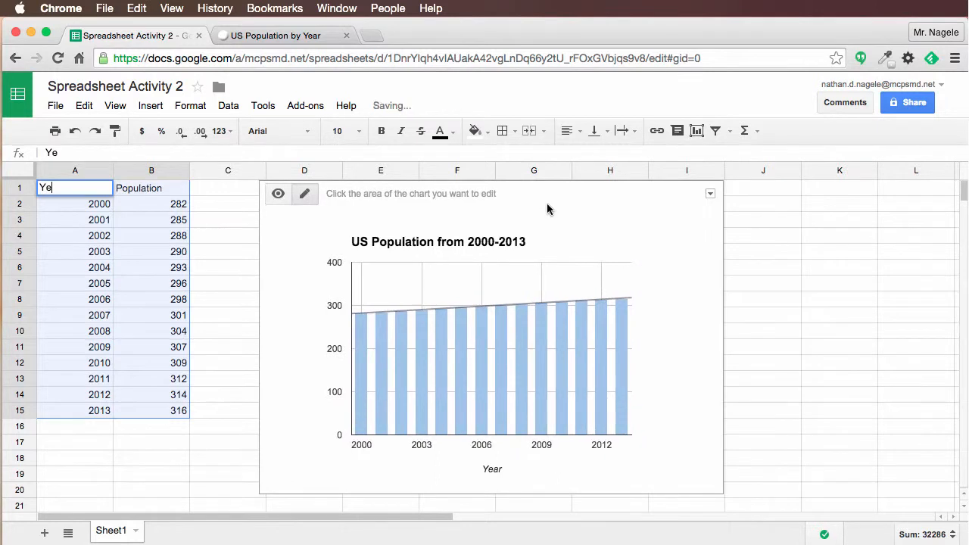
click(838, 283)
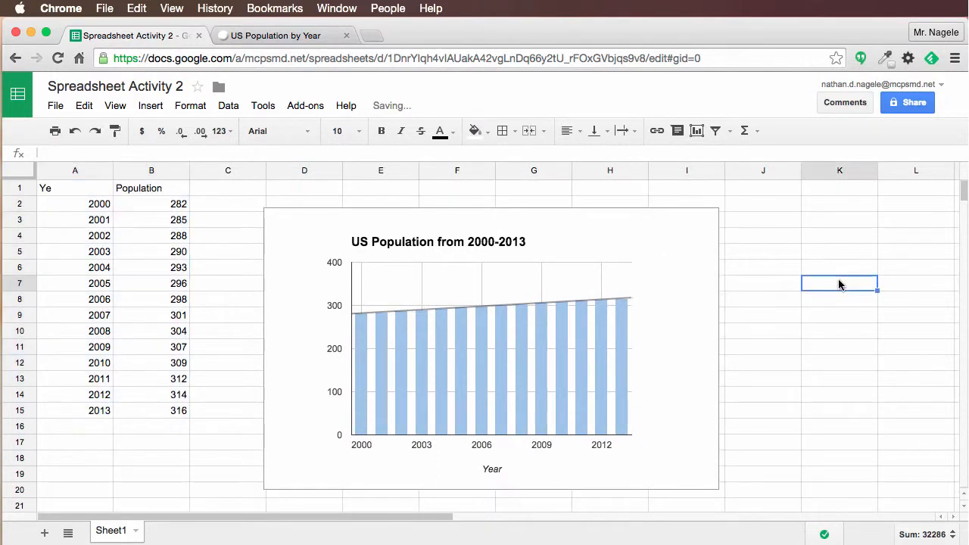